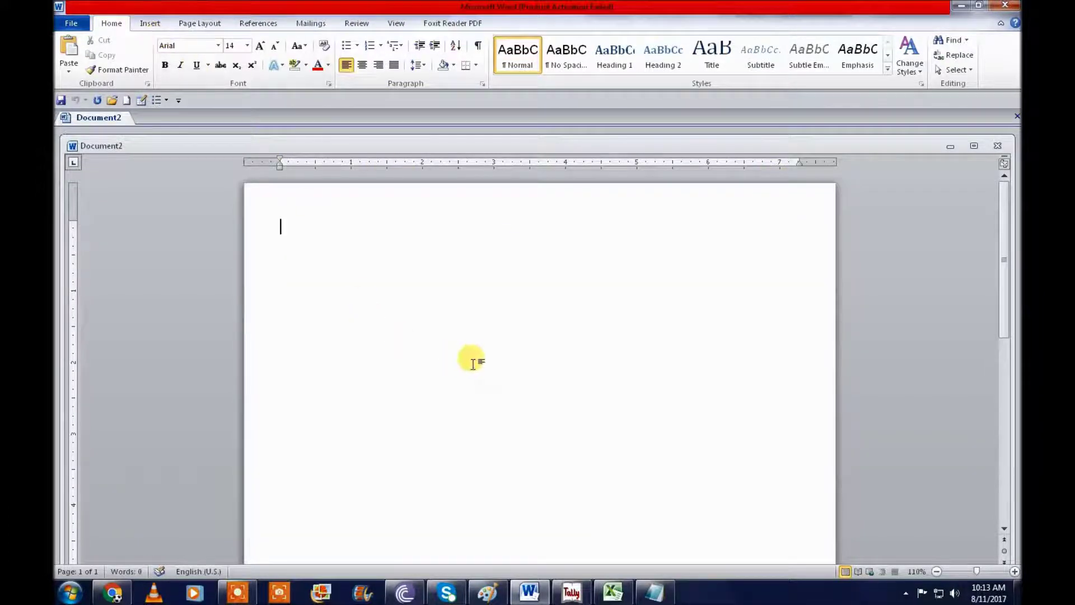
# Turn a typed +---+---+---+ line into a three-column table and add a second row
pyautogui.write('+-')
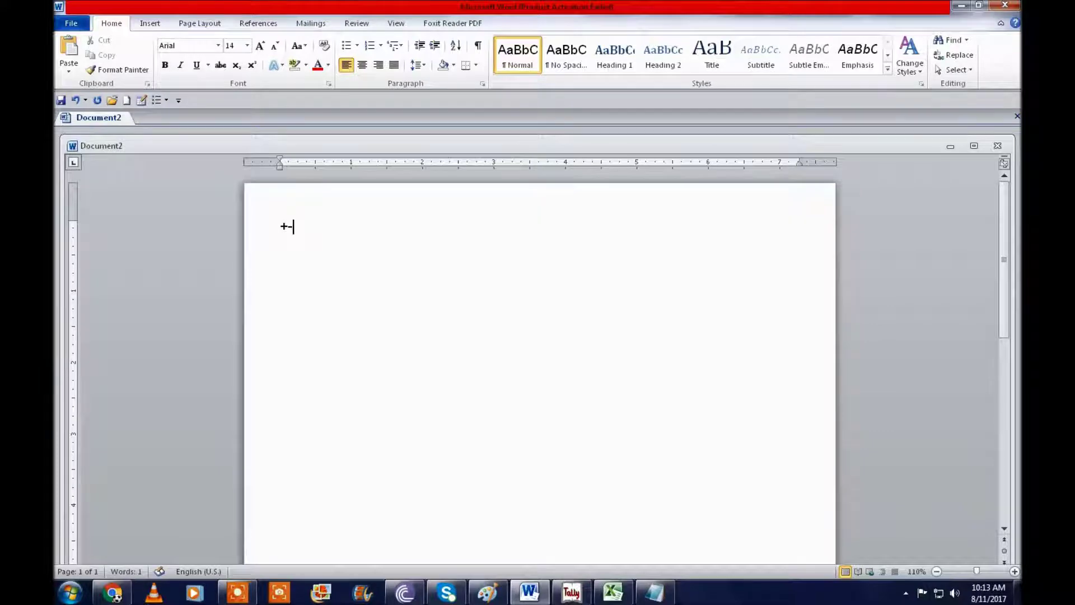
pyautogui.write('----------------------------+----------------------------------+-------------------------------------+')
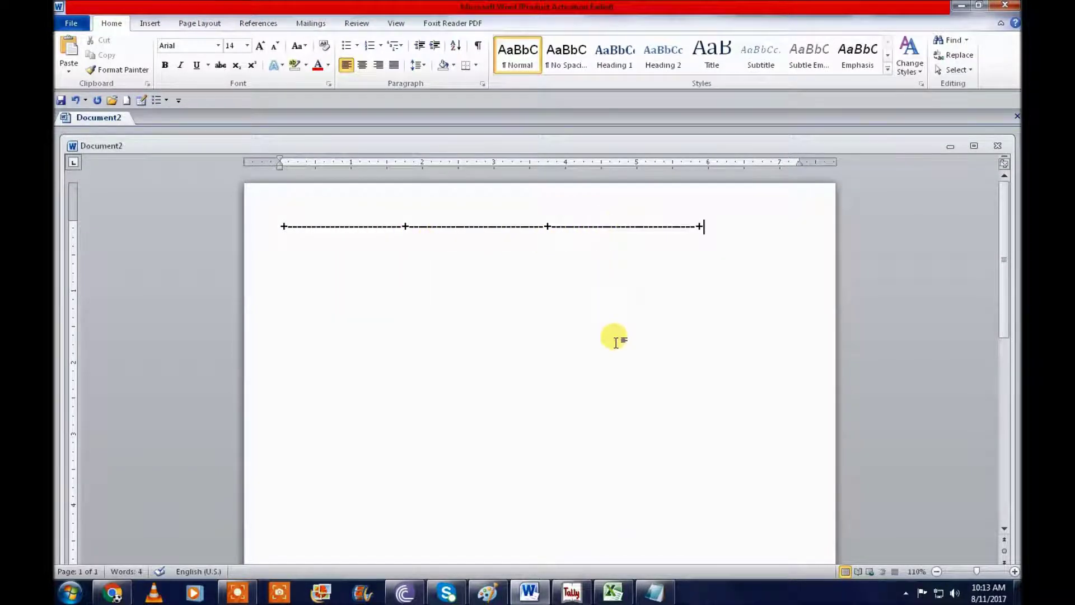
pyautogui.press('Return')
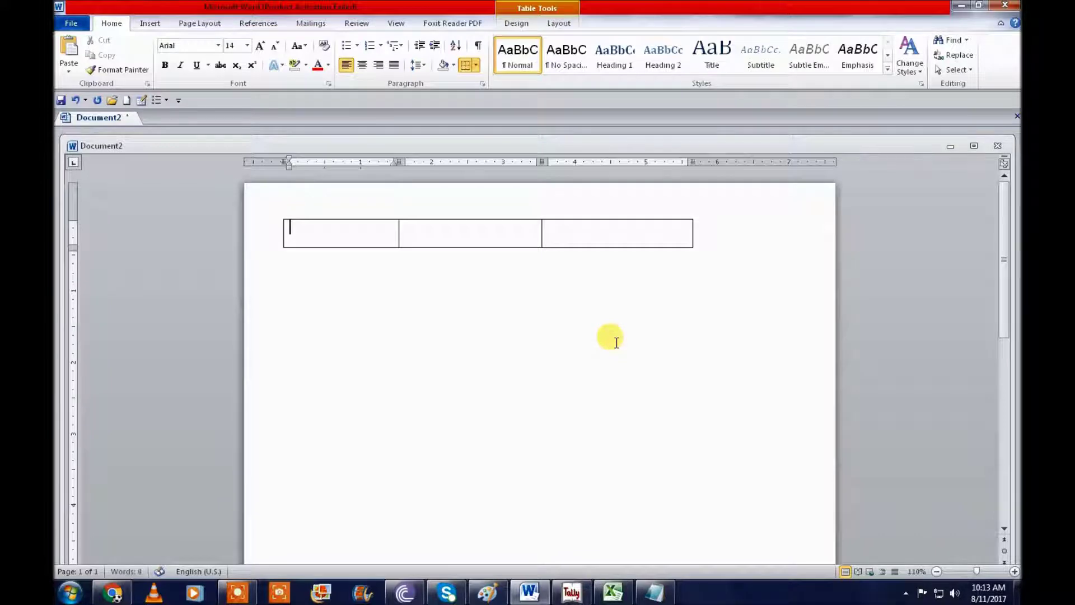
pyautogui.press('Tab')
pyautogui.press('Tab')
pyautogui.press('Tab')
pyautogui.press('Tab')
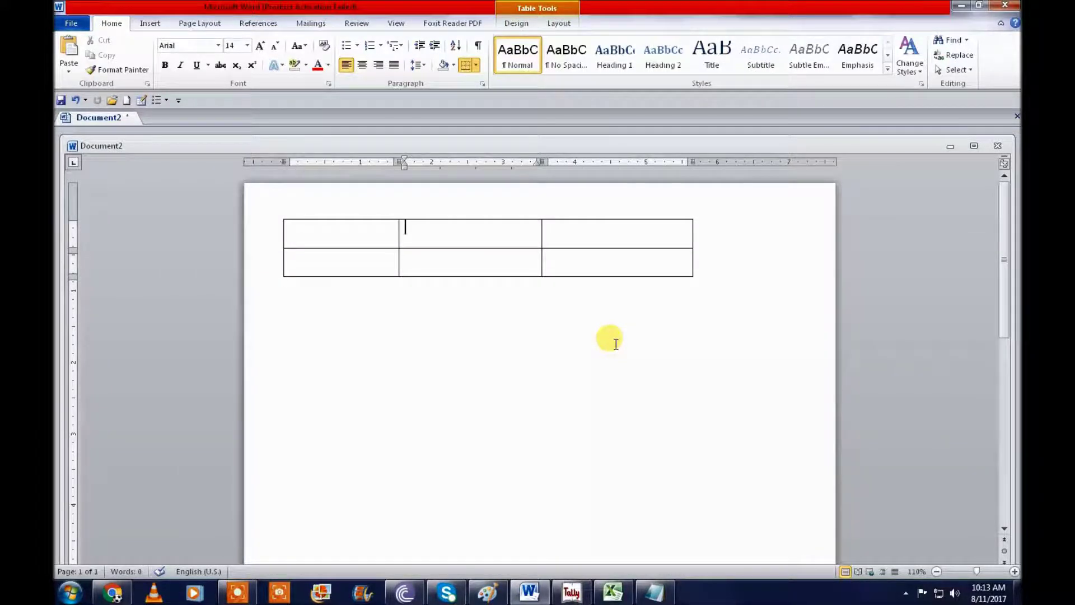
# Fill the first row with the headings Name, Class and Result
pyautogui.click(365, 240)
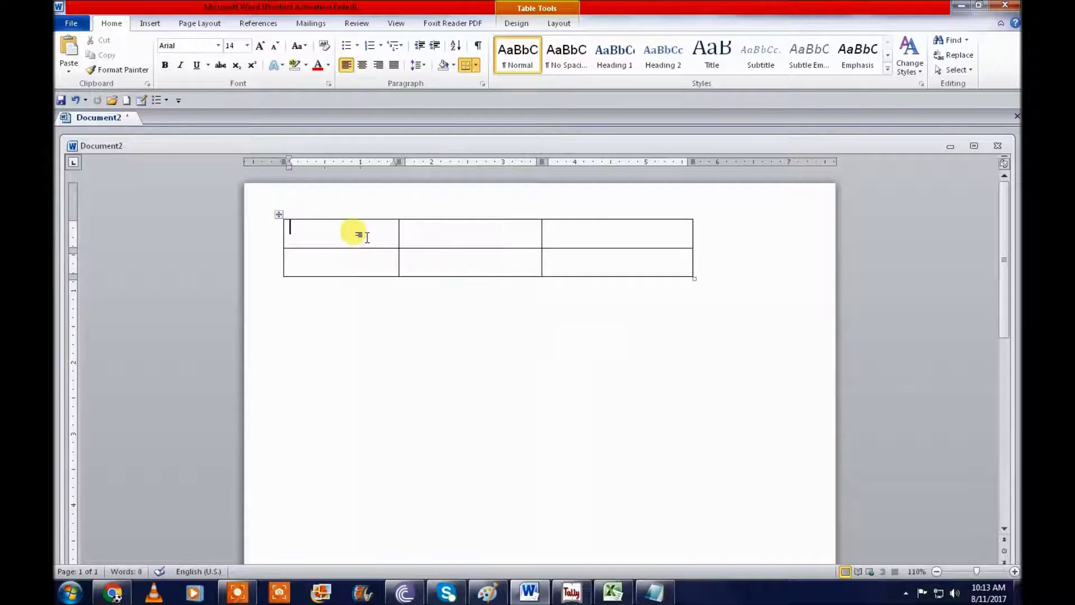
pyautogui.write('Name')
pyautogui.press('Tab')
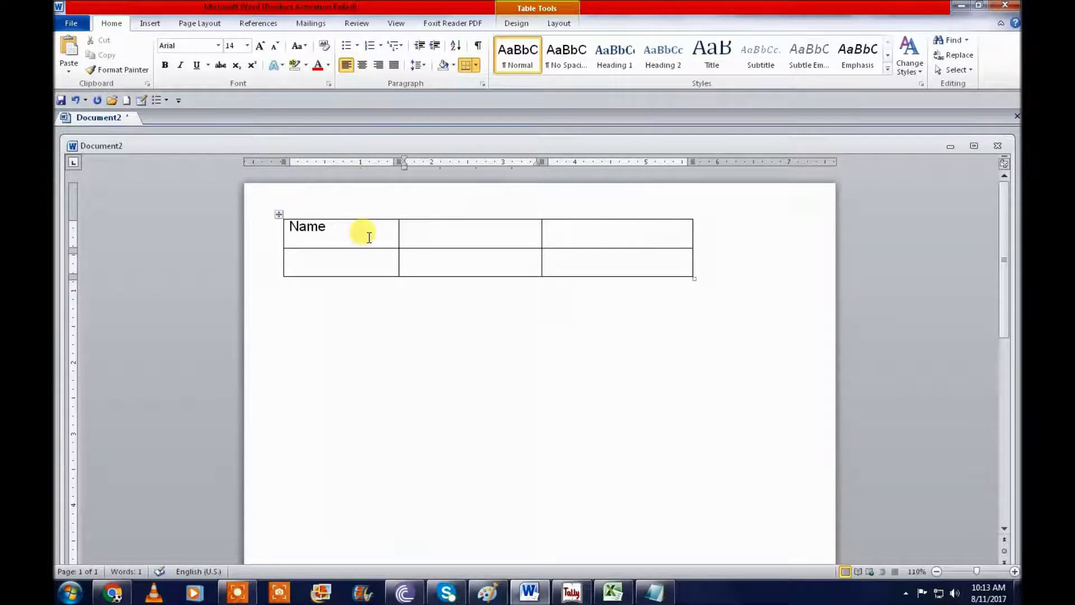
pyautogui.write('Class')
pyautogui.press('Tab')
pyautogui.write('Result')
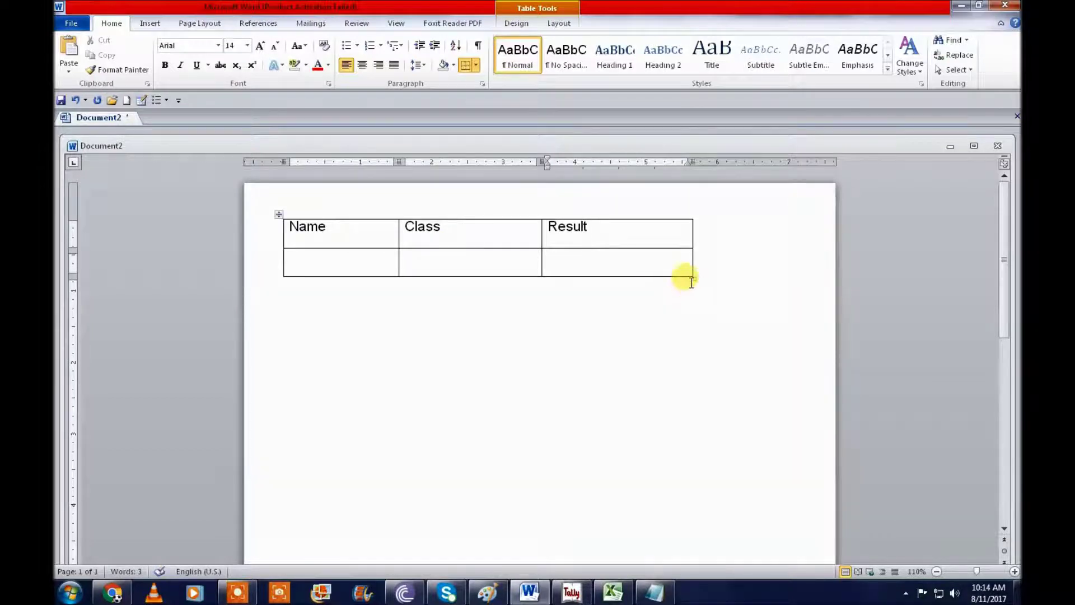
# Enlarge the table, shorten the header row, and centre the Name, Class and Result headings
pyautogui.moveTo(692, 277); pyautogui.dragTo(733, 423)
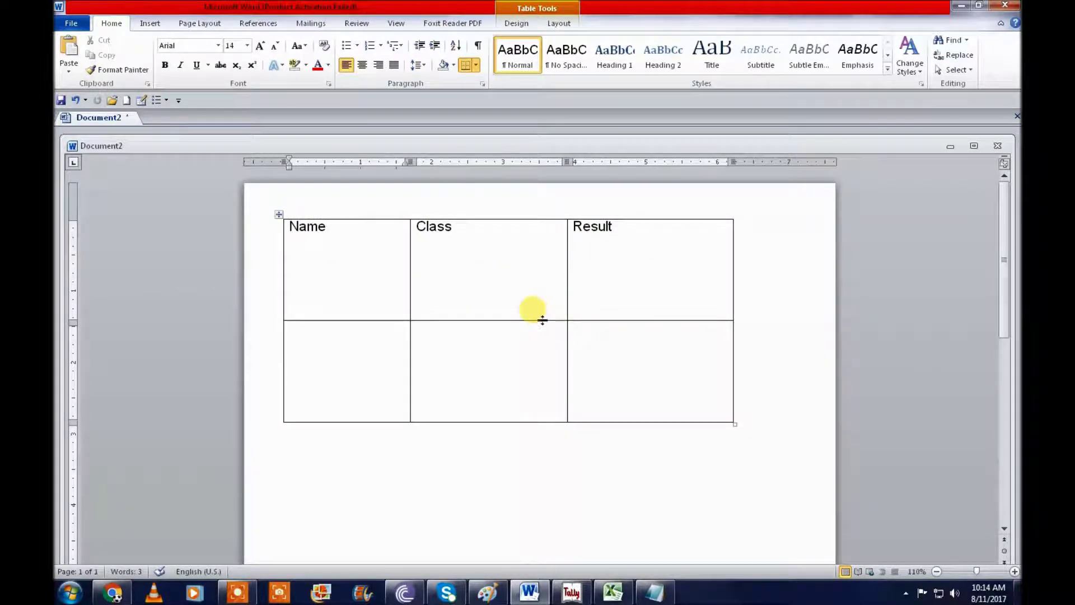
pyautogui.moveTo(543, 321); pyautogui.dragTo(545, 268)
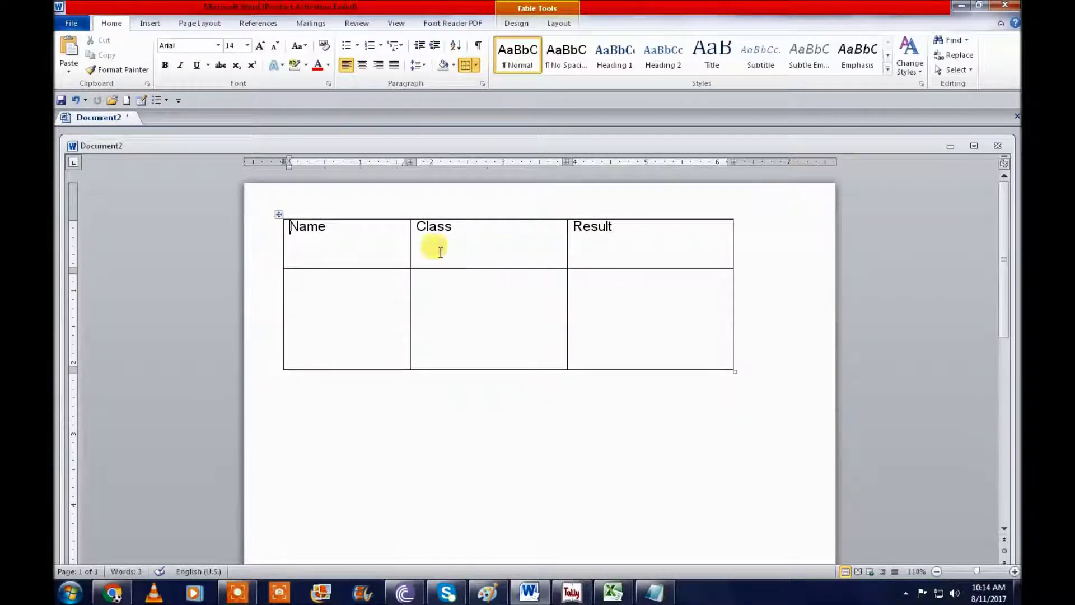
pyautogui.moveTo(593, 229)
pyautogui.mouseDown()
pyautogui.moveTo(318, 271)
pyautogui.moveTo(308, 247)
pyautogui.mouseUp()
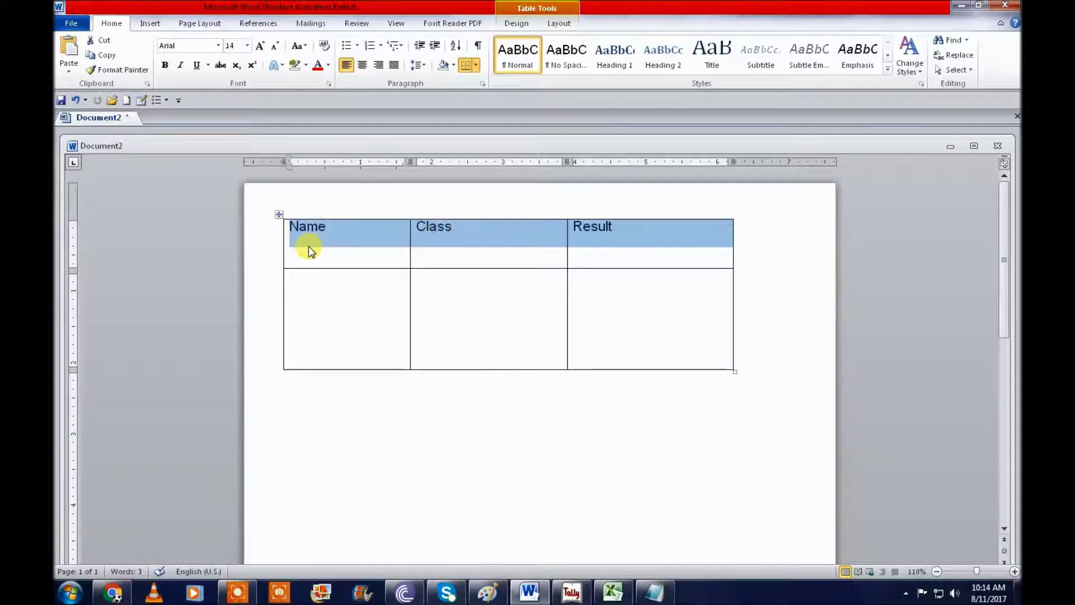
pyautogui.hotkey('ctrl', 'e')
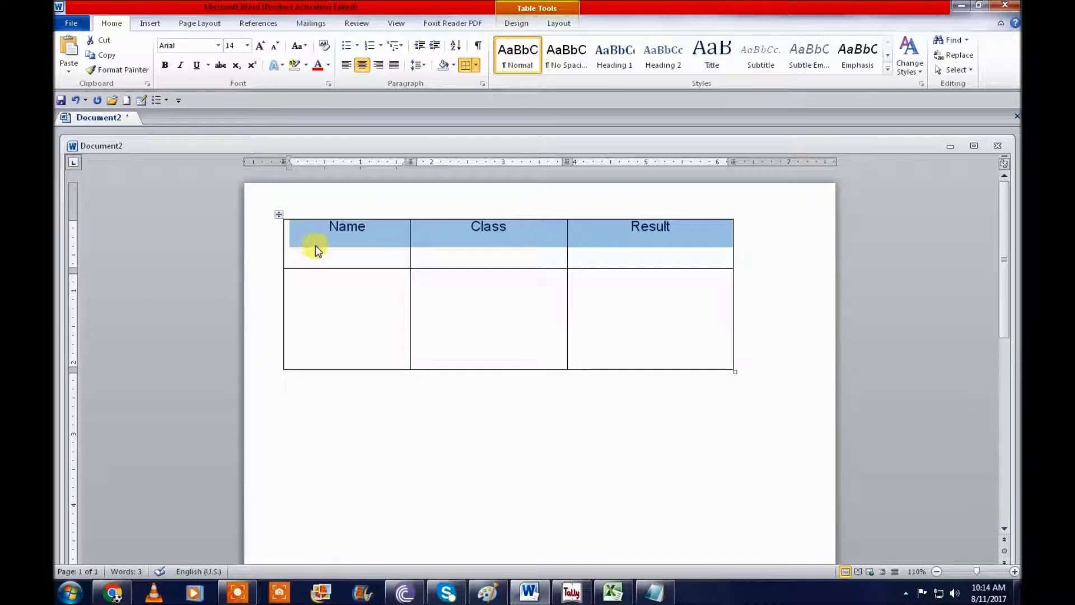
pyautogui.click(473, 246)
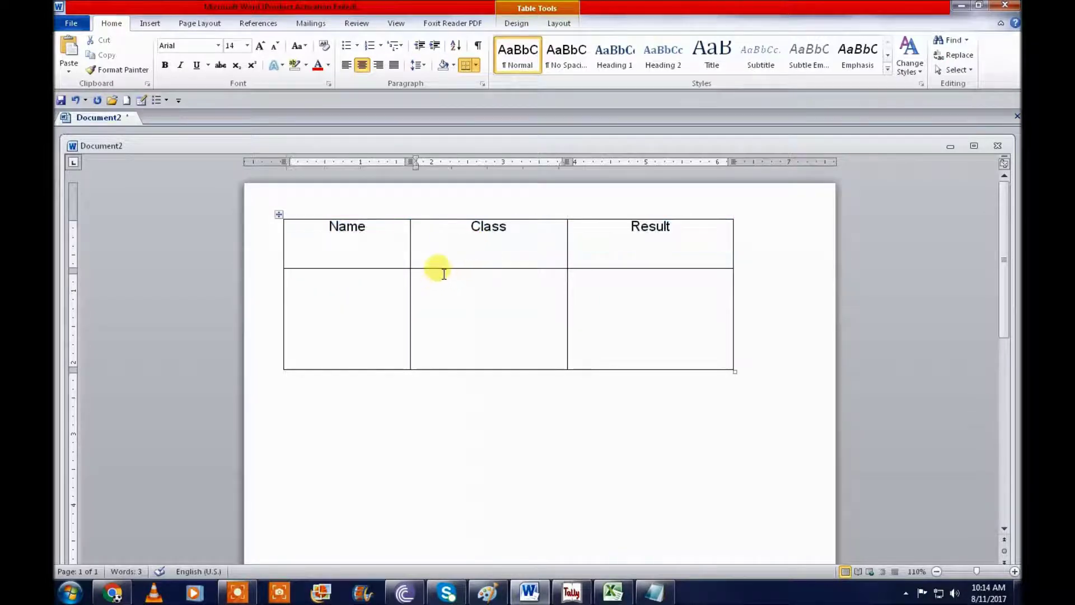
pyautogui.click(378, 295)
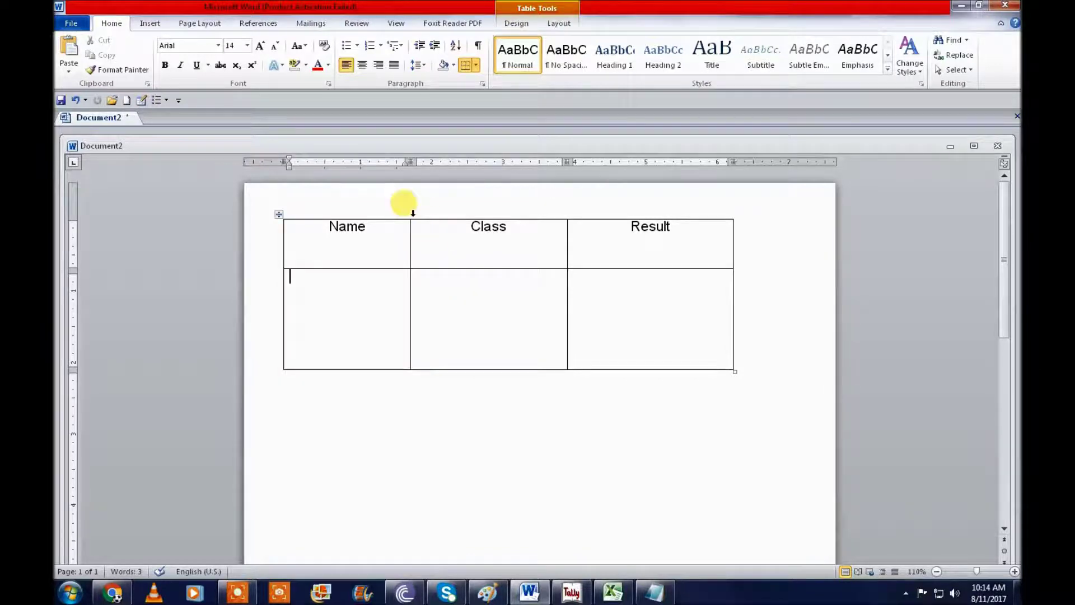
# Run the Step by Step Mail Merge Wizard to step 3 and create a new typed recipient list
pyautogui.click(312, 25)
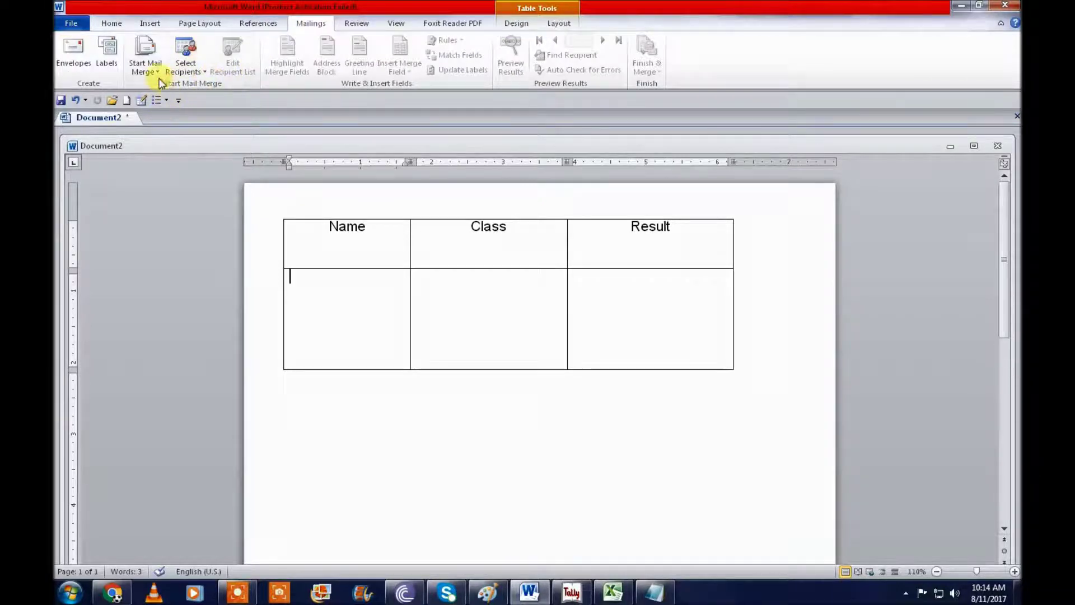
pyautogui.click(146, 70)
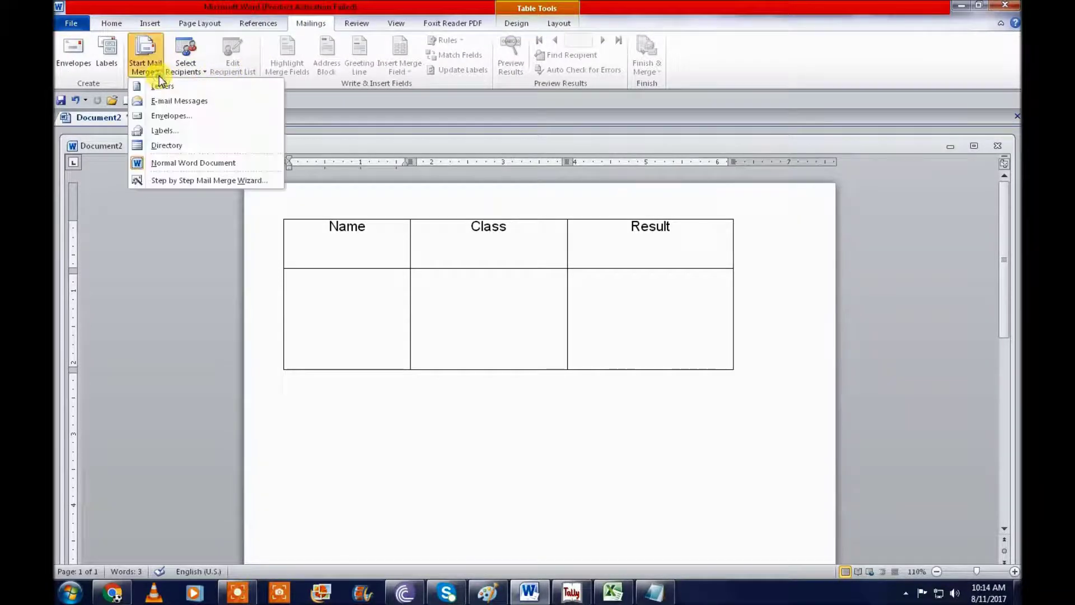
pyautogui.click(217, 179)
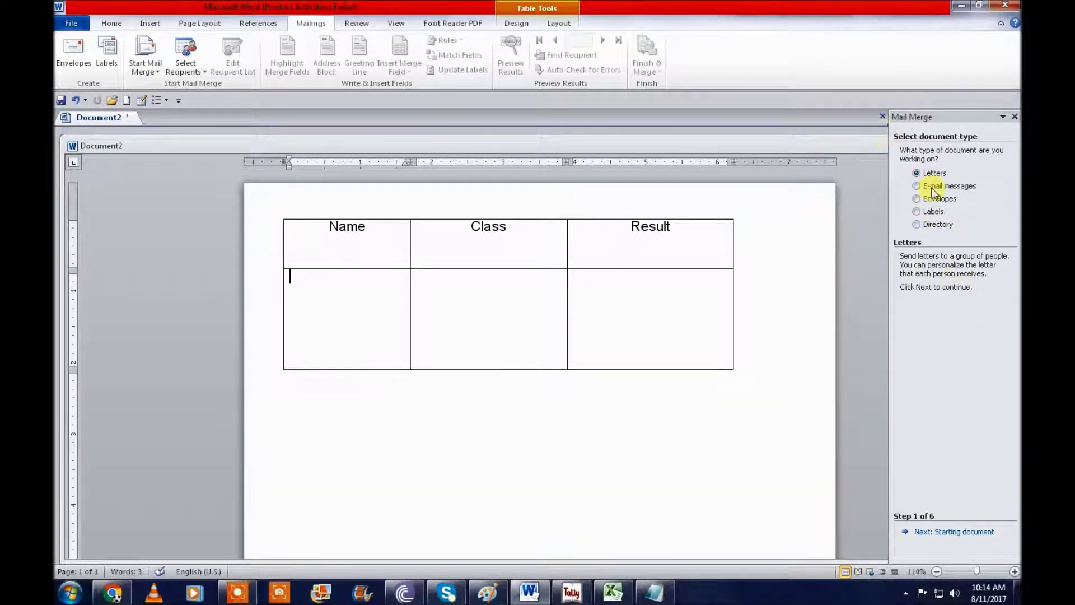
pyautogui.moveTo(482, 324)
pyautogui.click(932, 533)
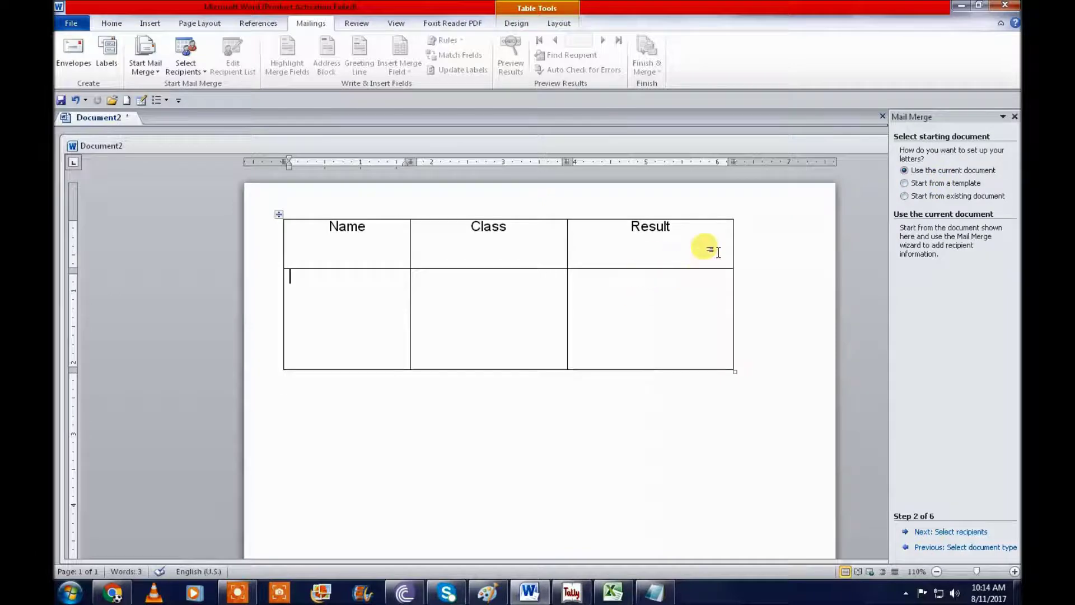
pyautogui.click(930, 535)
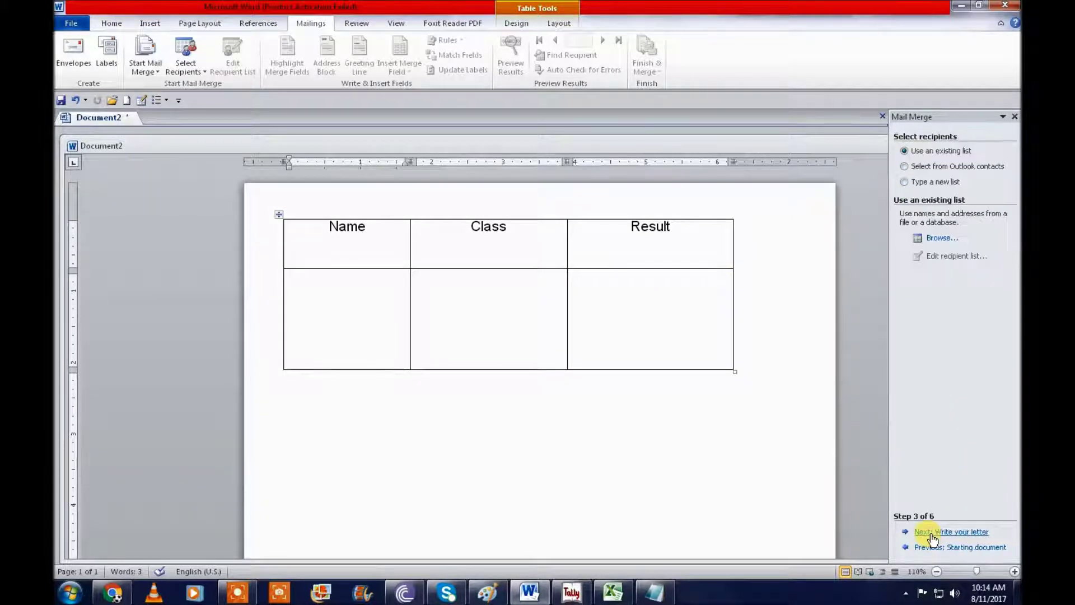
pyautogui.click(924, 185)
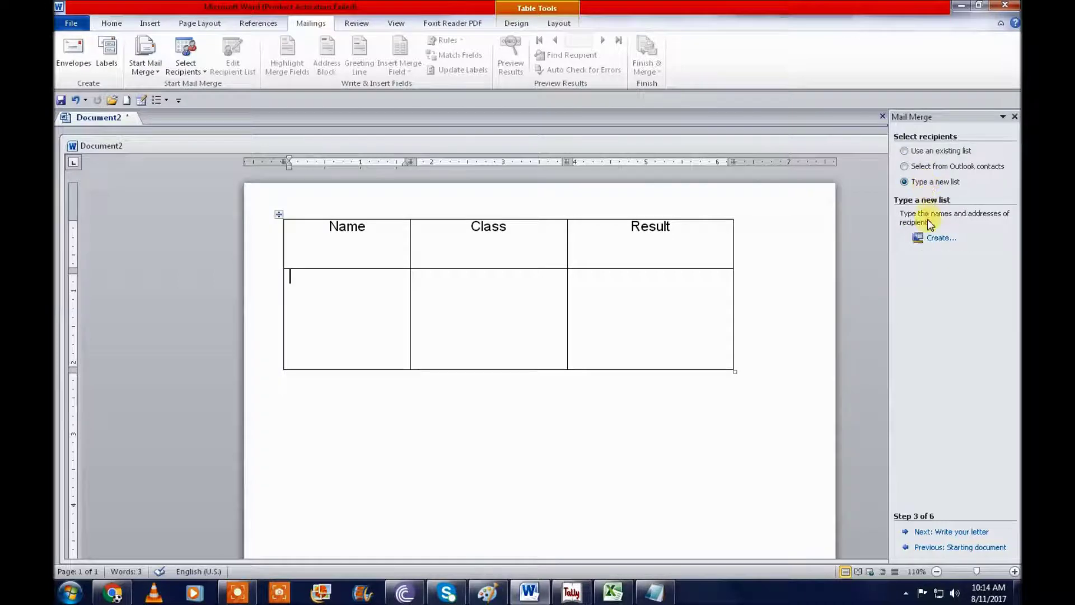
pyautogui.click(931, 238)
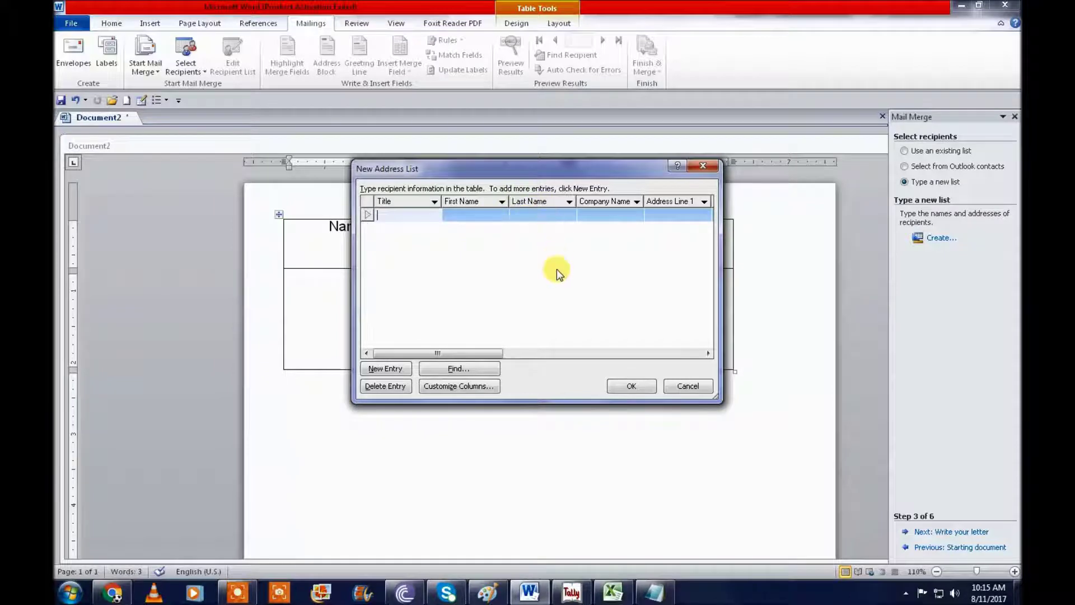
# In Customize Columns, delete the default Title and other unwanted fields
pyautogui.click(484, 387)
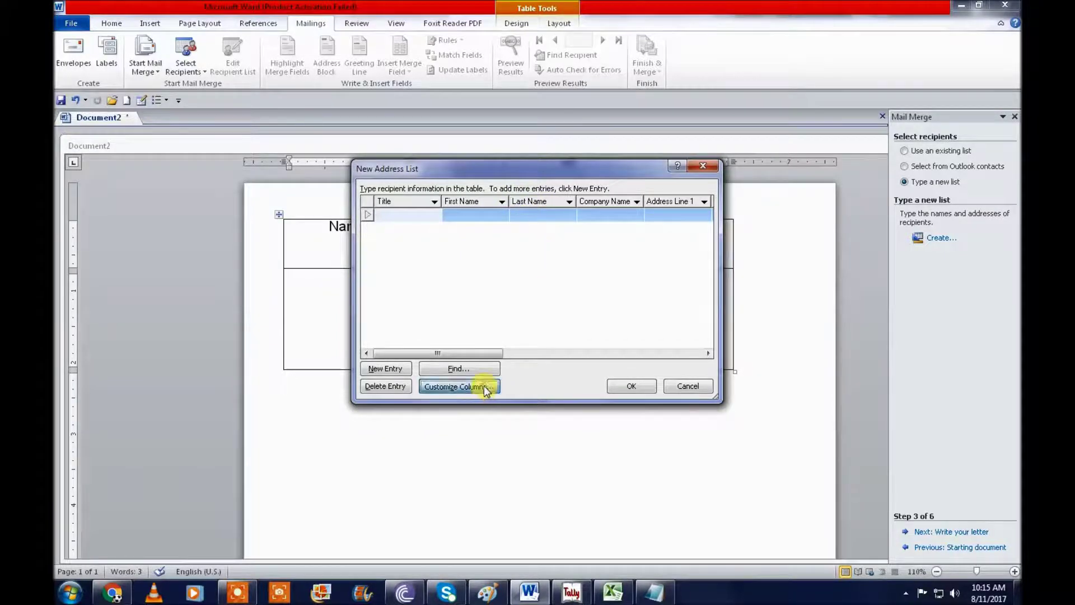
pyautogui.click(612, 338)
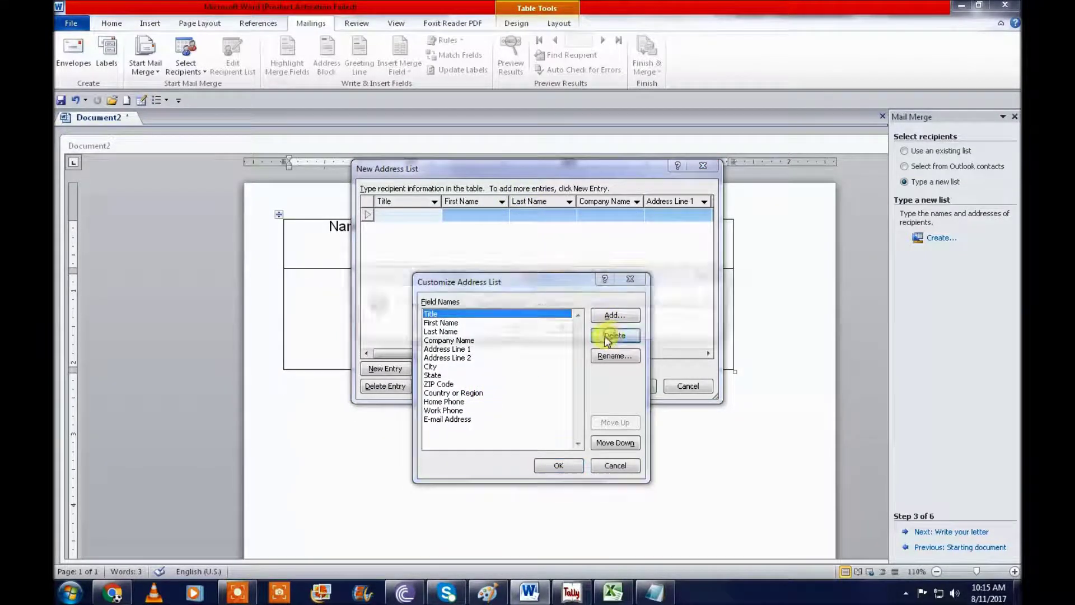
pyautogui.click(519, 332)
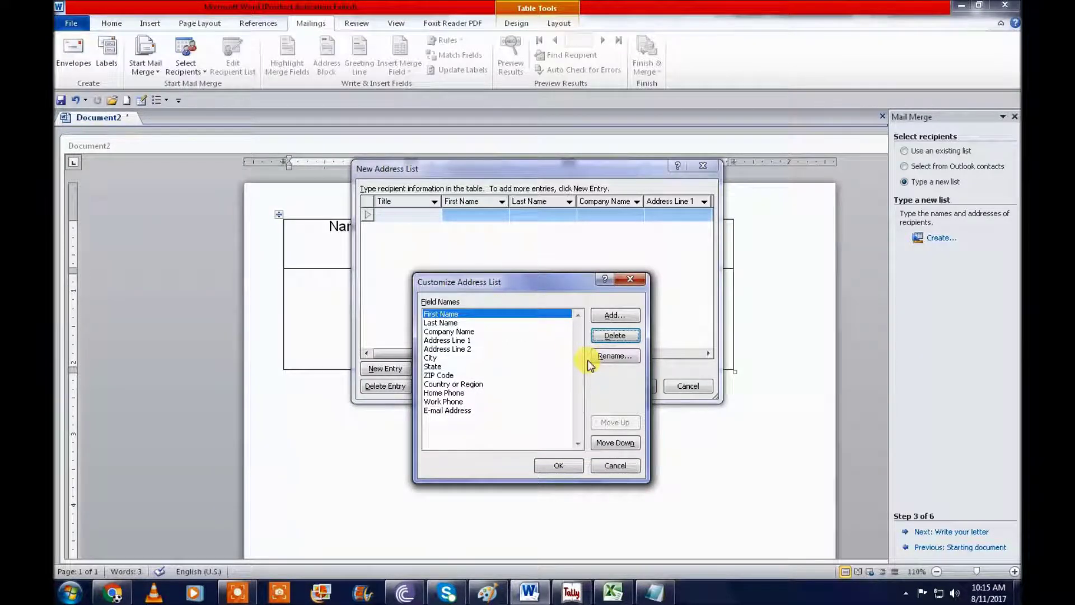
pyautogui.press('Return')
pyautogui.press('Return')
pyautogui.press('Return')
pyautogui.press('Return')
pyautogui.press('Return')
pyautogui.press('Return')
pyautogui.press('Return')
pyautogui.press('Return')
pyautogui.press('Return')
pyautogui.press('Return')
pyautogui.press('Return')
pyautogui.press('Return')
pyautogui.press('Return')
pyautogui.press('Return')
pyautogui.press('Return')
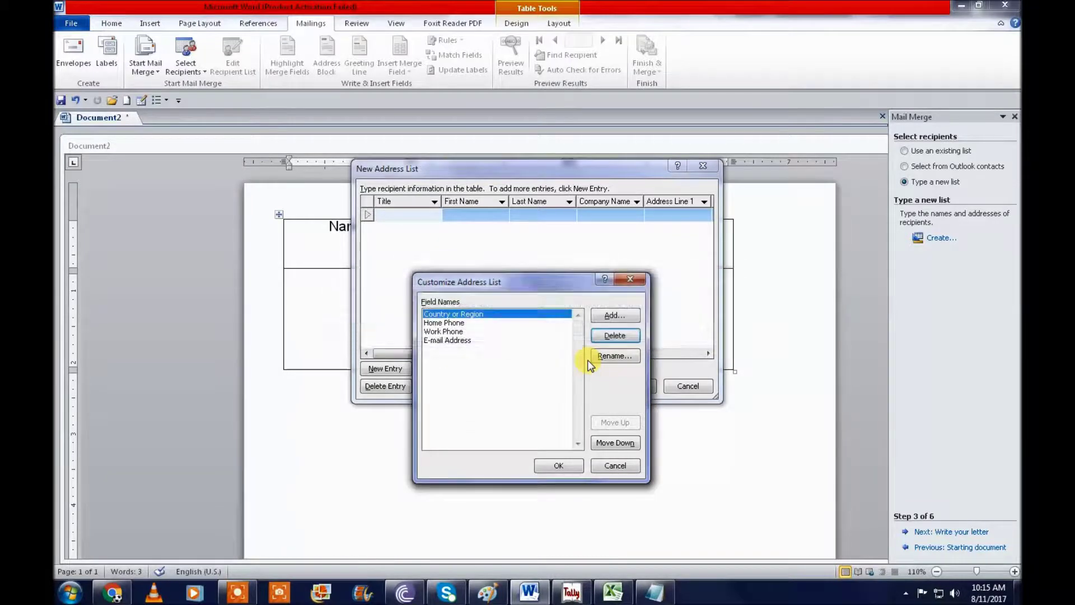
pyautogui.press('Return')
pyautogui.press('Return')
pyautogui.press('Return')
pyautogui.press('Return')
pyautogui.press('Return')
pyautogui.press('Return')
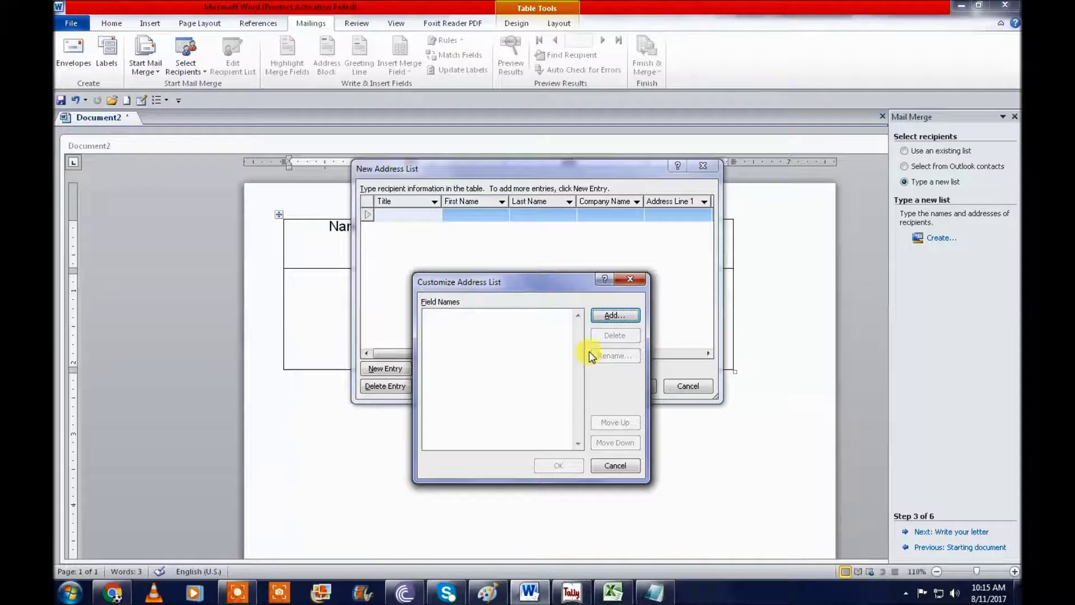
# Add the Name, Class and Result fields and accept the customized column list
pyautogui.click(598, 317)
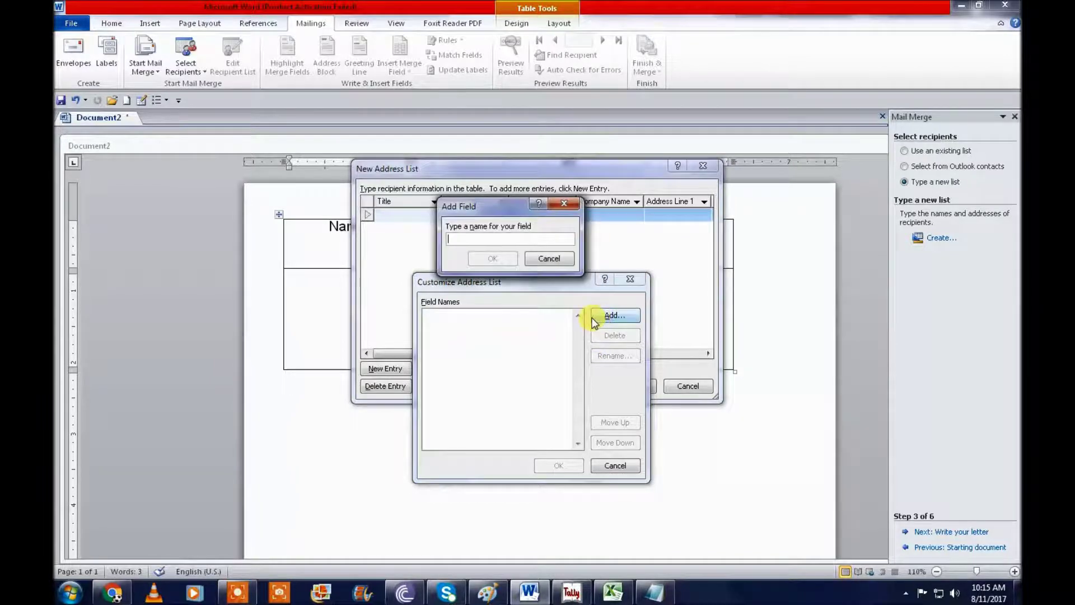
pyautogui.write('Name')
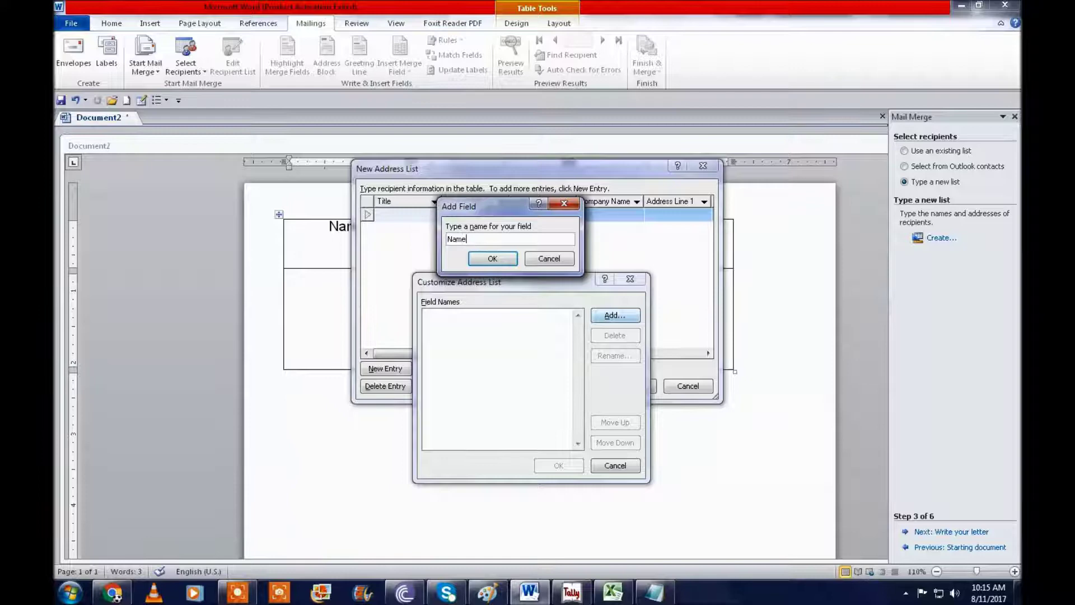
pyautogui.press('Return')
pyautogui.click(593, 320)
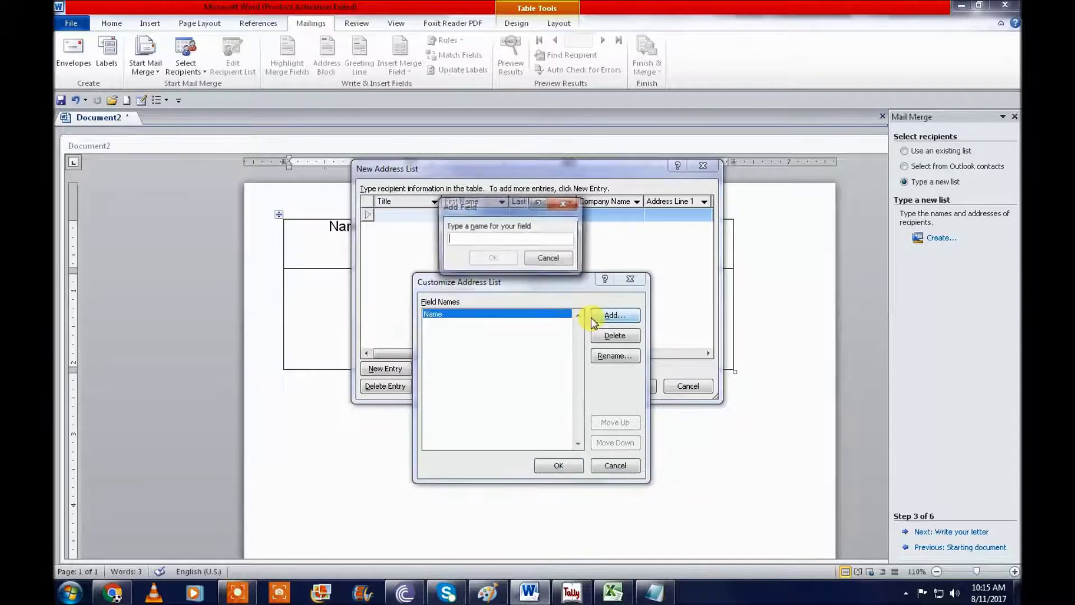
pyautogui.write('Class')
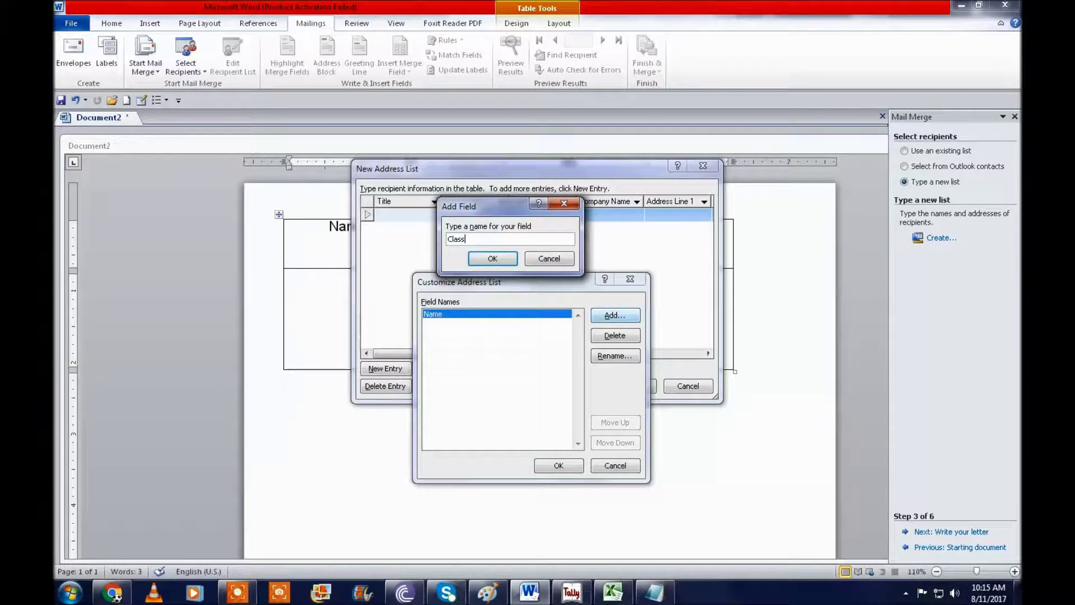
pyautogui.press('Return')
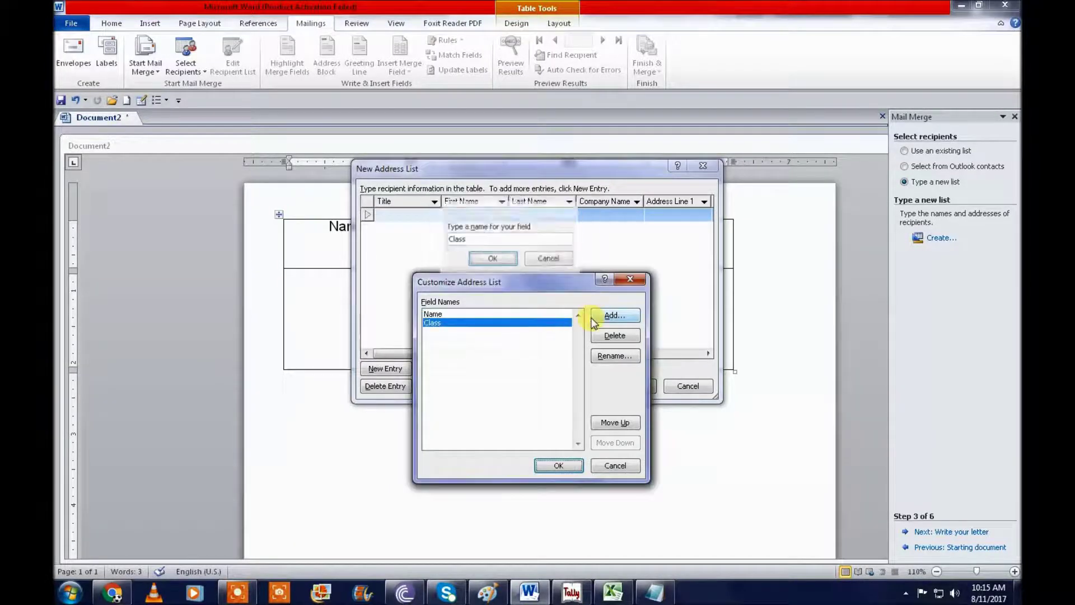
pyautogui.click(594, 322)
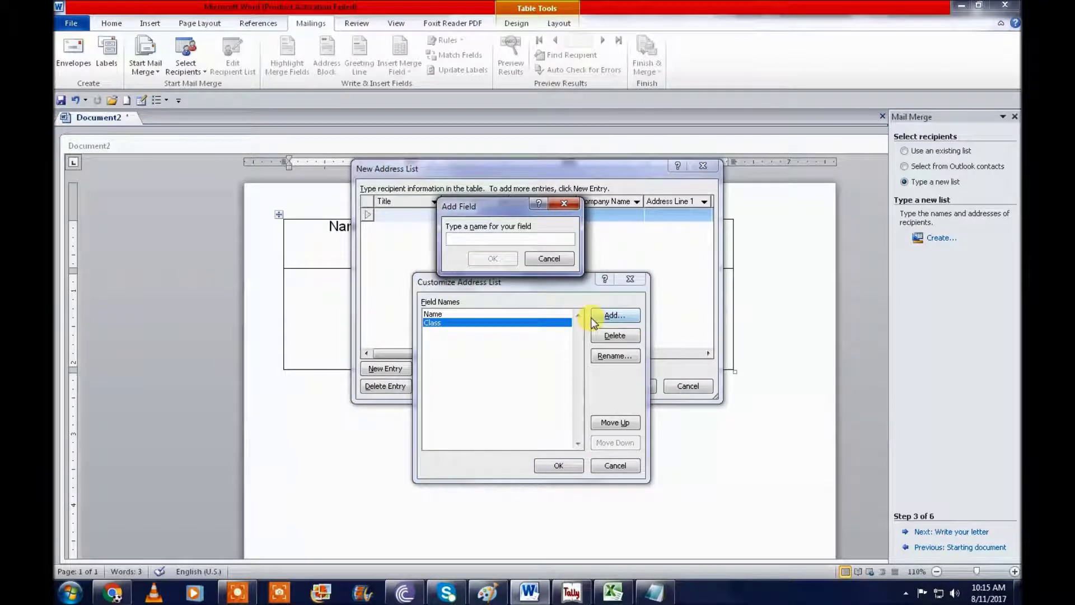
pyautogui.write('Result')
pyautogui.press('Return')
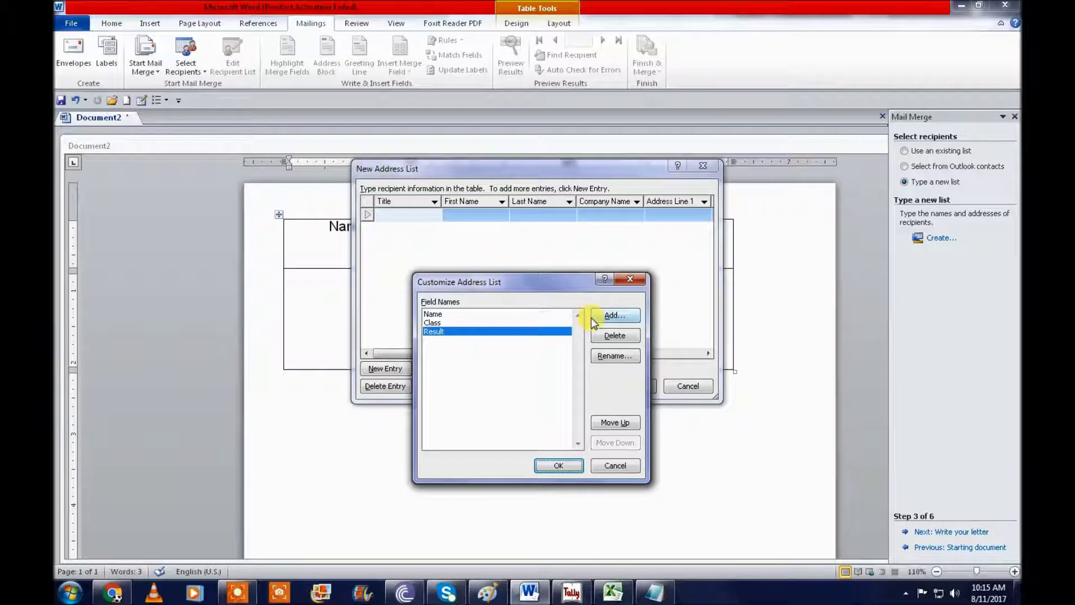
pyautogui.click(560, 465)
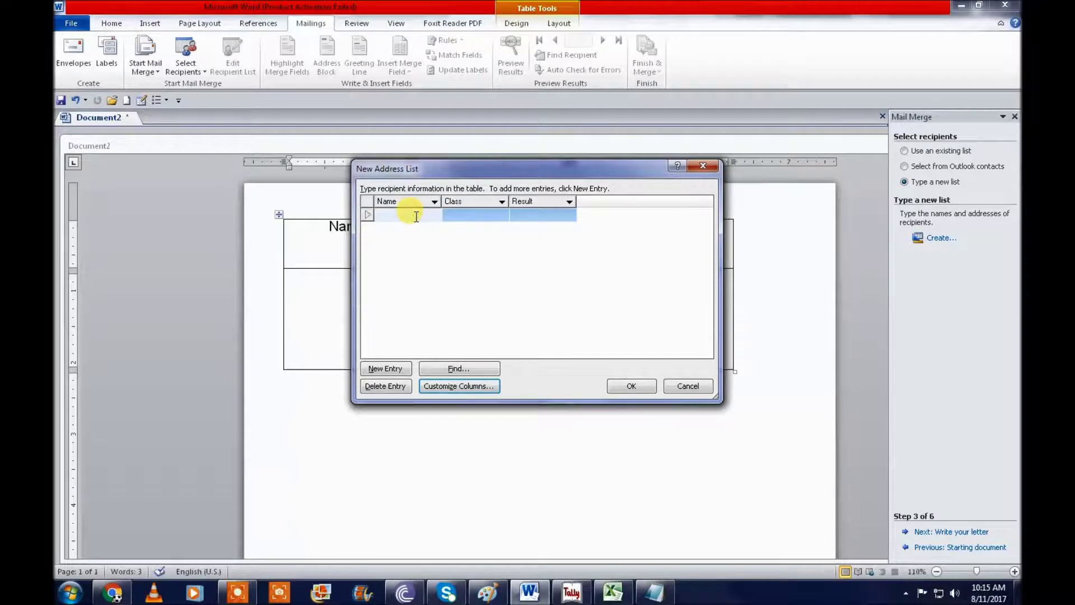
# Enter the first two students' names, with classes 10th and 11th, both Pass
pyautogui.write('Ra')
pyautogui.press('Tab')
pyautogui.write('10')
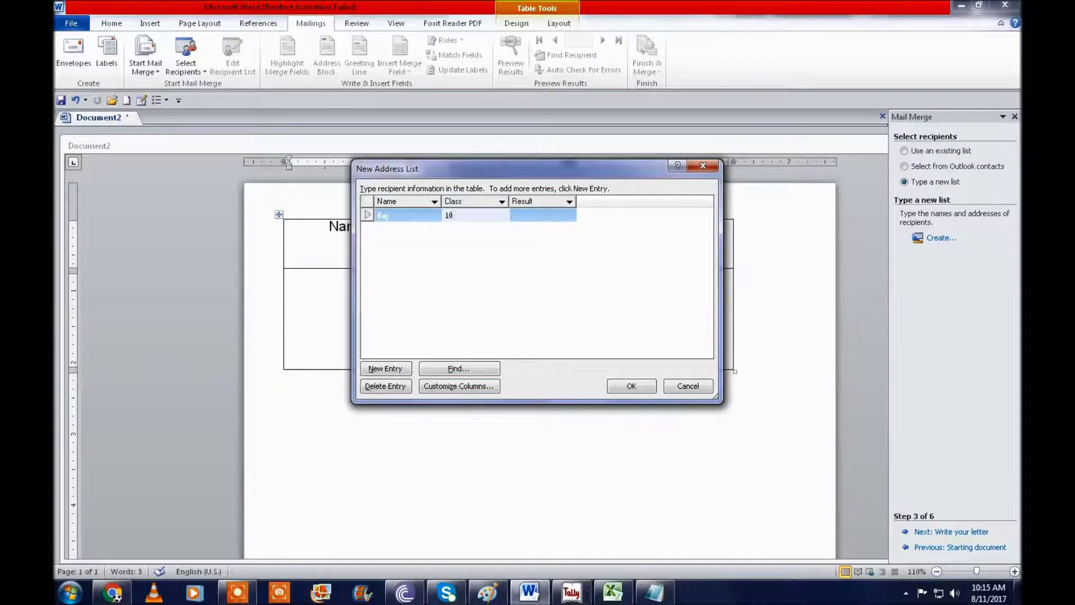
pyautogui.write('th')
pyautogui.press('Tab')
pyautogui.write('Pass')
pyautogui.press('Tab')
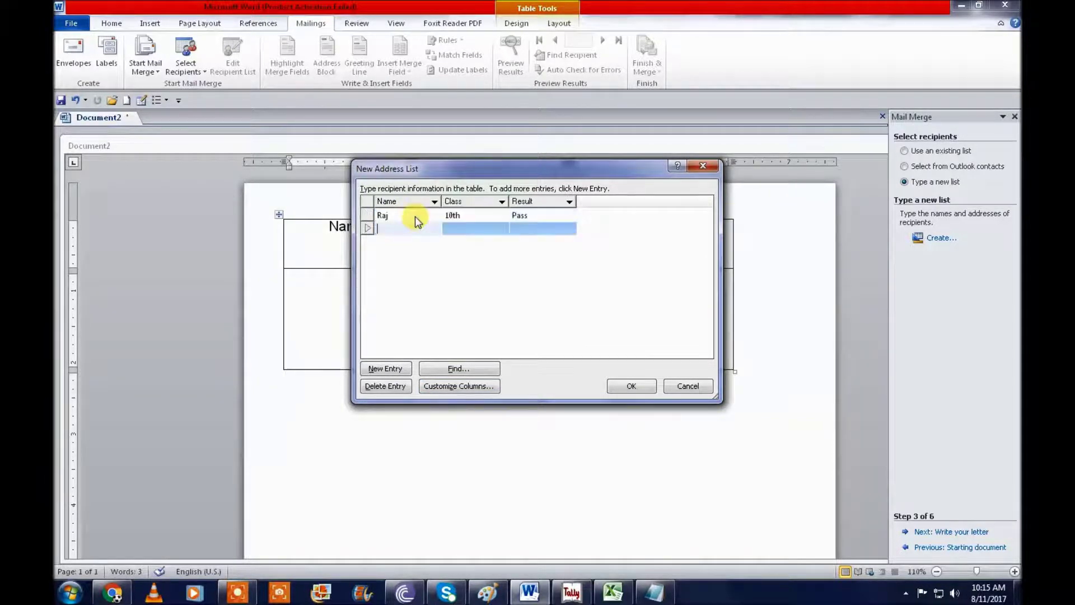
pyautogui.write('Jaty')
pyautogui.press('Tab')
pyautogui.write('11th')
pyautogui.press('Tab')
pyautogui.write('Pass')
pyautogui.press('Tab')
# Enter two more students, one 10th Pass and one 11th Comp, and finish the list
pyautogui.write('Dev')
pyautogui.press('Tab')
pyautogui.write('10')
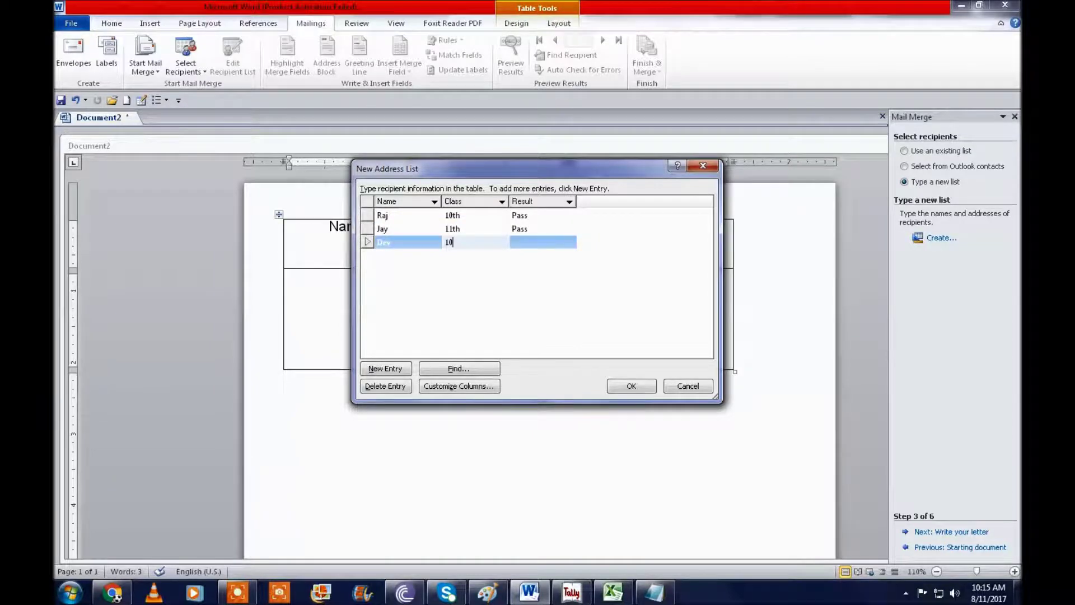
pyautogui.write('th')
pyautogui.press('Tab')
pyautogui.write('Pa')
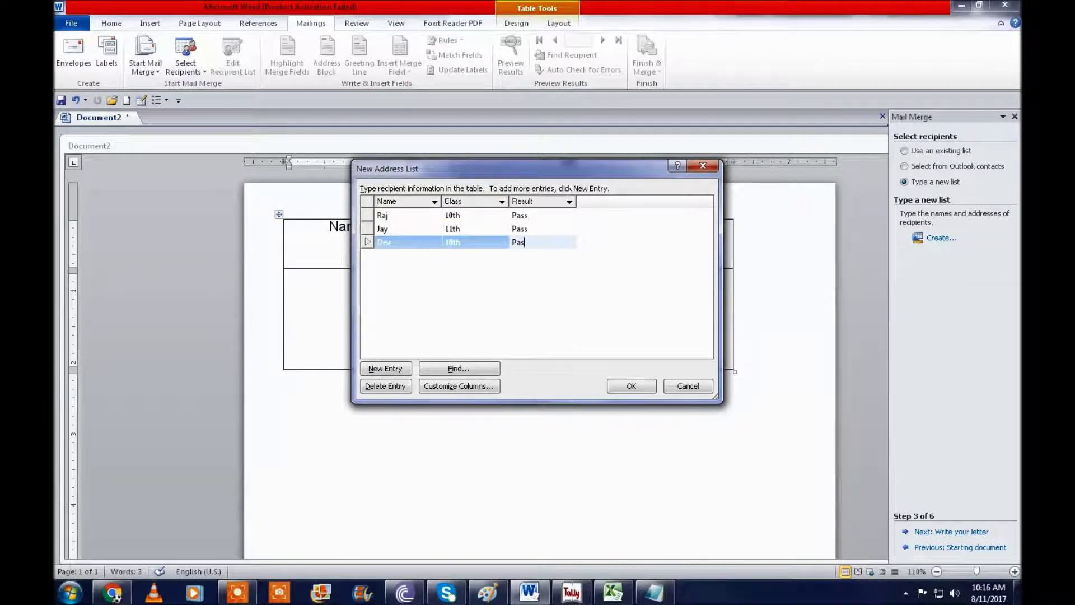
pyautogui.write('s')
pyautogui.press('Tab')
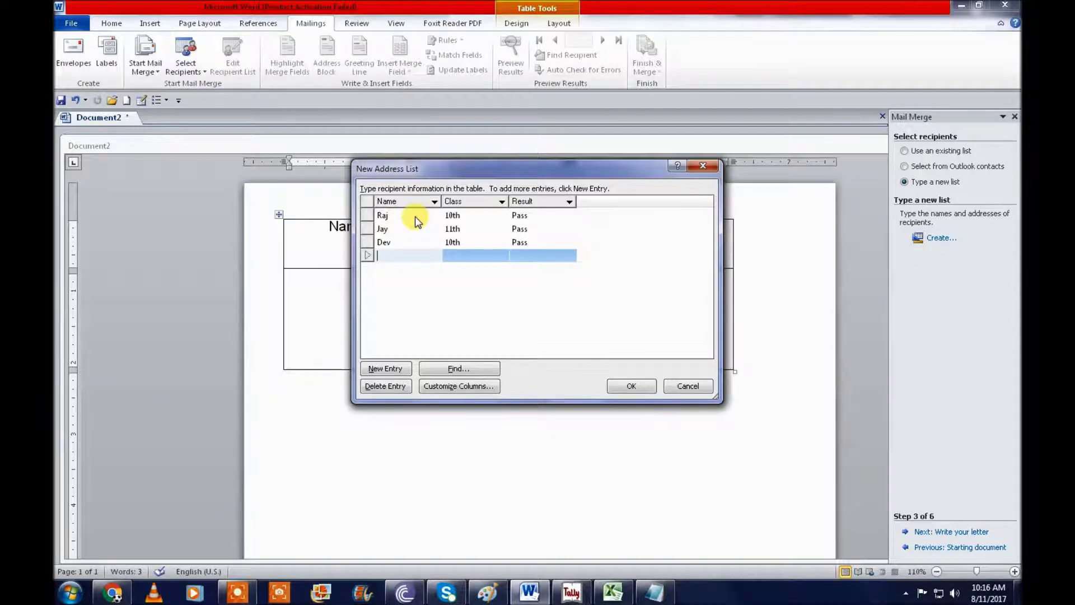
pyautogui.write('Aman')
pyautogui.press('Tab')
pyautogui.write('11th')
pyautogui.press('Tab')
pyautogui.write('Com')
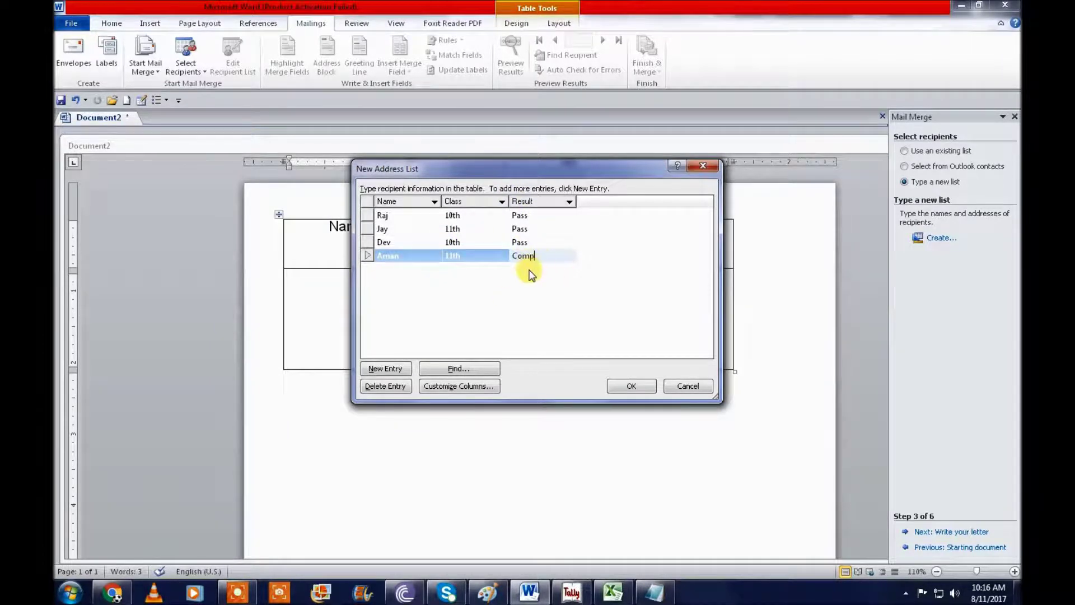
pyautogui.click(626, 387)
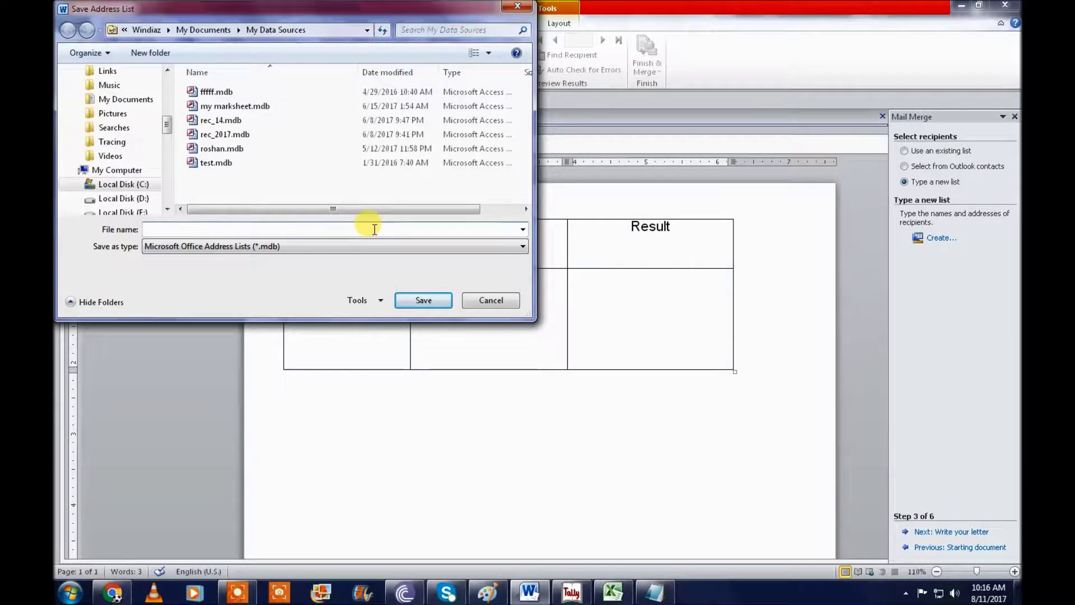
# Save the address list as school and accept all four students as recipients
pyautogui.write('school')
pyautogui.press('Return')
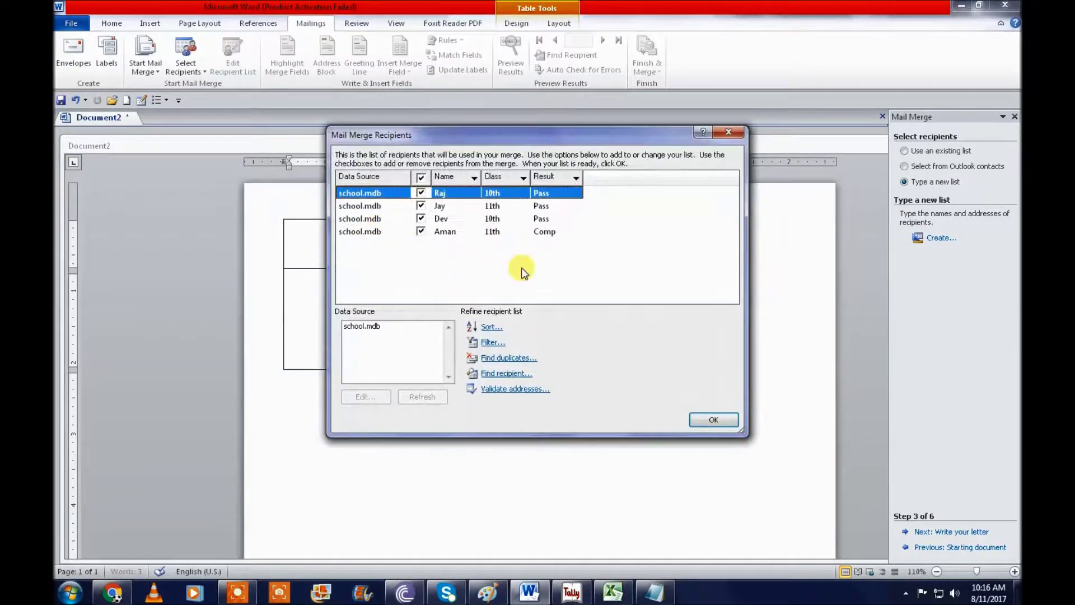
pyautogui.click(707, 420)
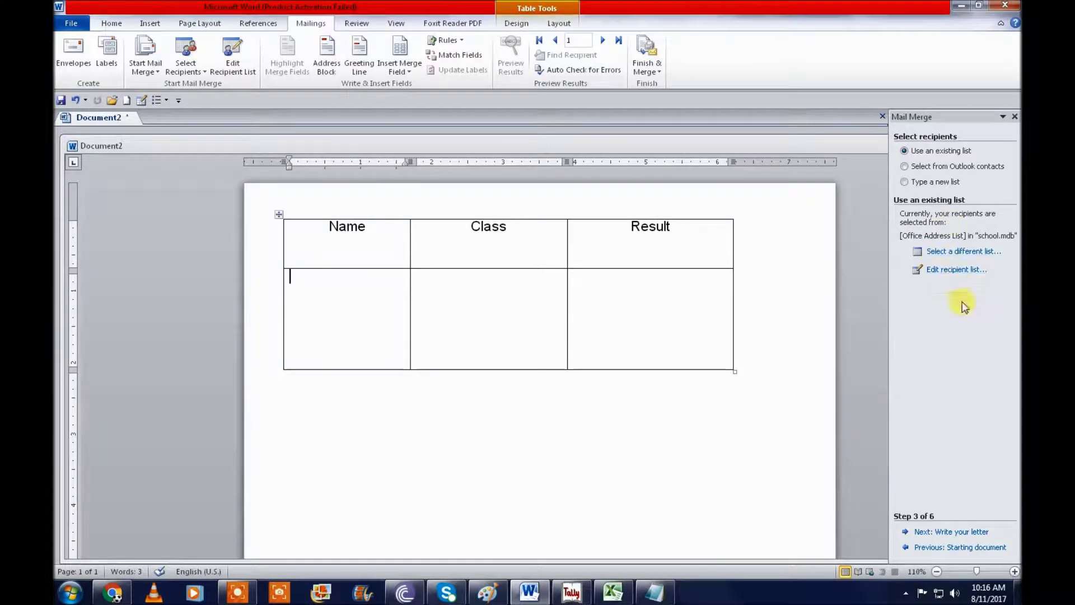
# Advance to Write your letter and insert the Name merge field into the first data cell
pyautogui.click(946, 532)
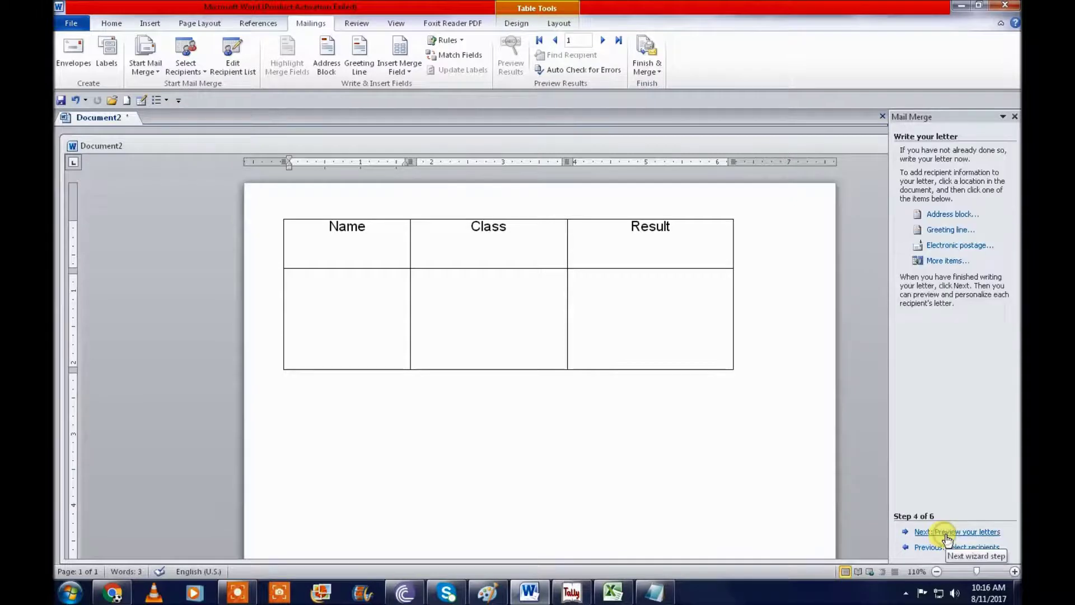
pyautogui.click(943, 260)
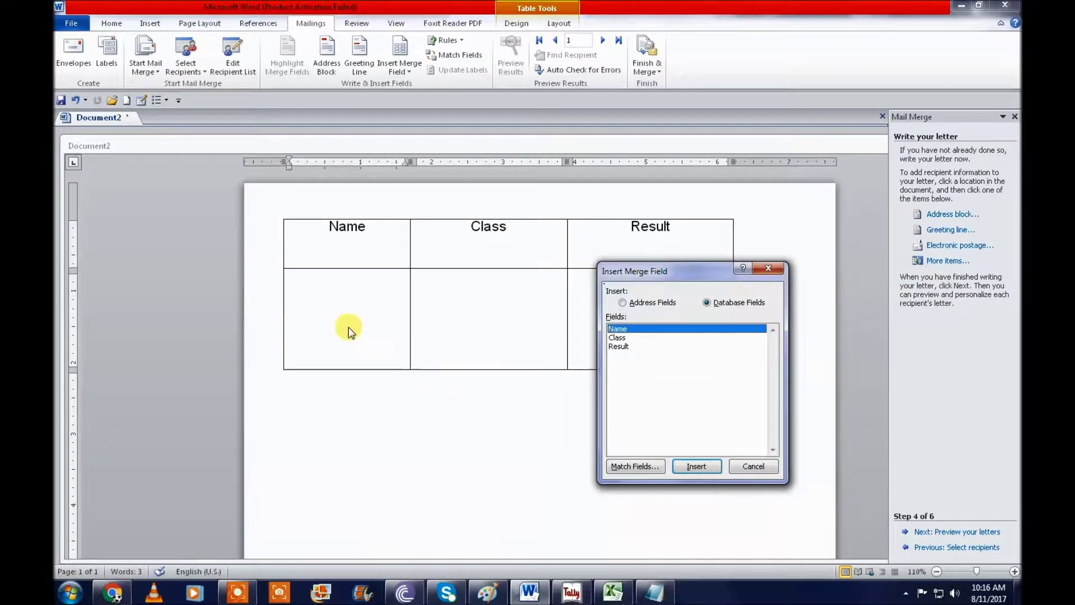
pyautogui.click(696, 468)
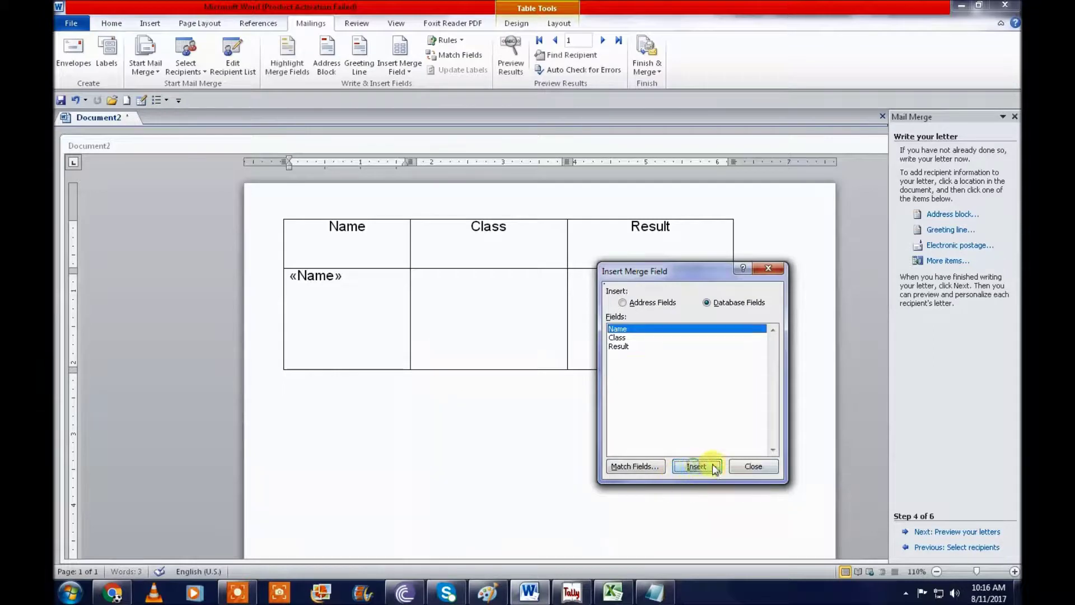
pyautogui.click(746, 473)
# Insert the Class merge field into the second-row Class cell
pyautogui.click(509, 333)
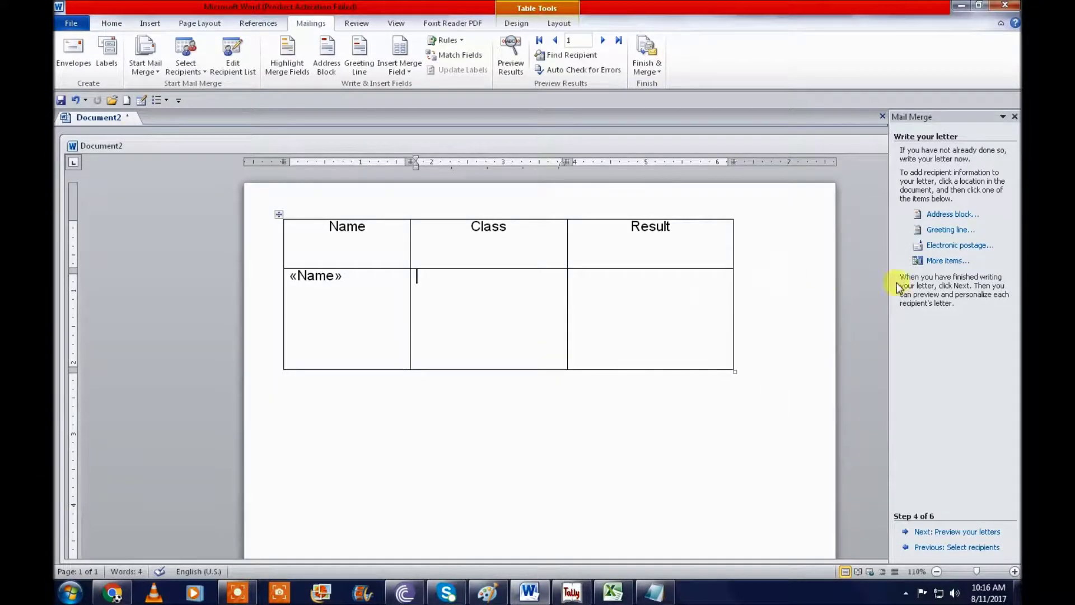
pyautogui.click(933, 262)
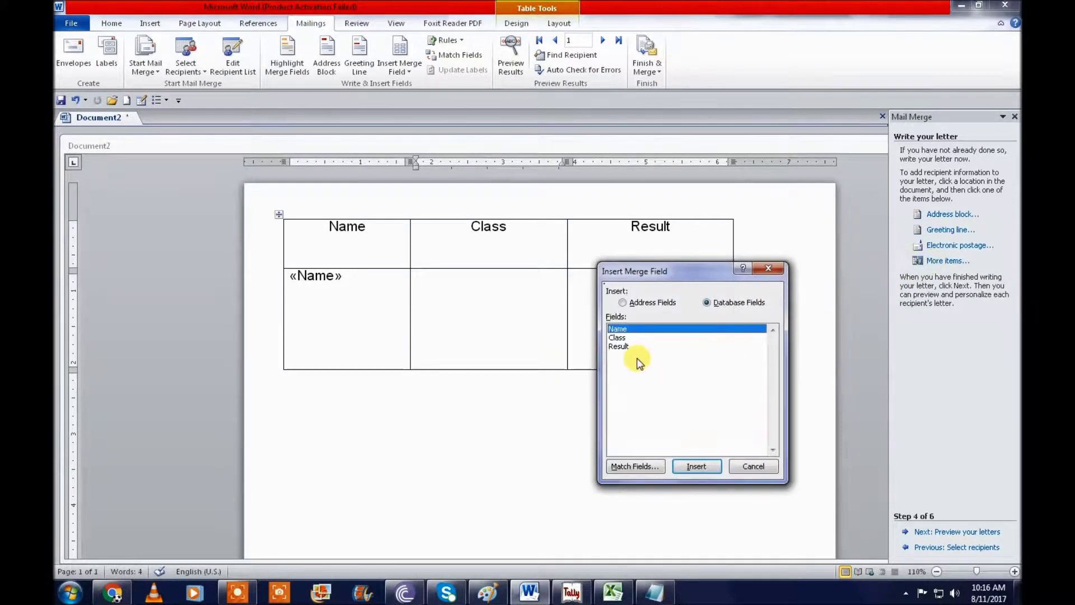
pyautogui.press('Down')
pyautogui.press('Return')
pyautogui.click(767, 268)
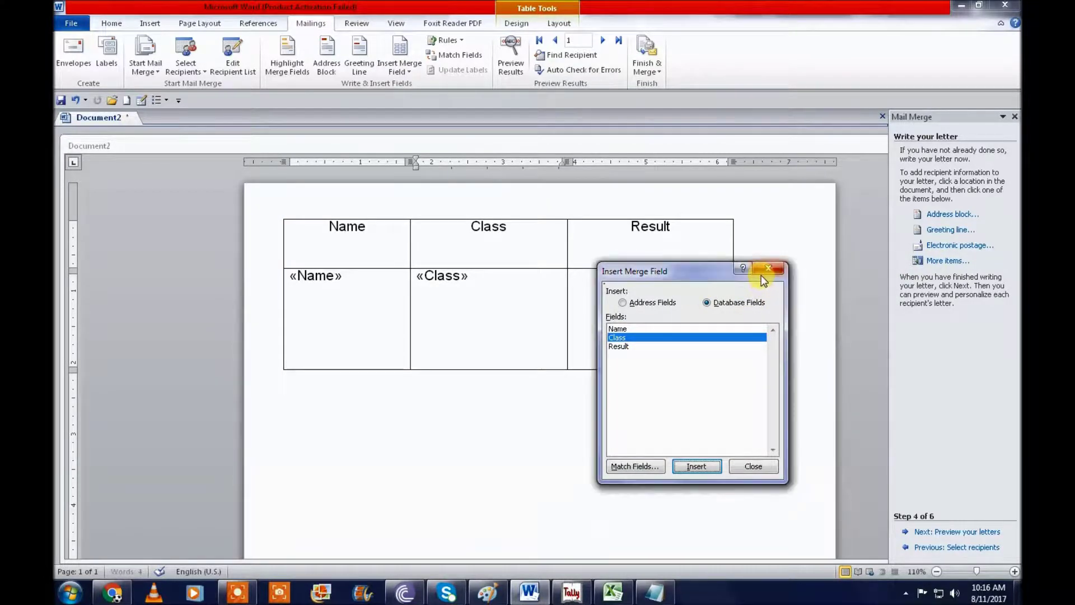
pyautogui.click(761, 272)
# Insert the Result merge field into the Result cell and move on to the preview
pyautogui.click(706, 283)
pyautogui.click(930, 260)
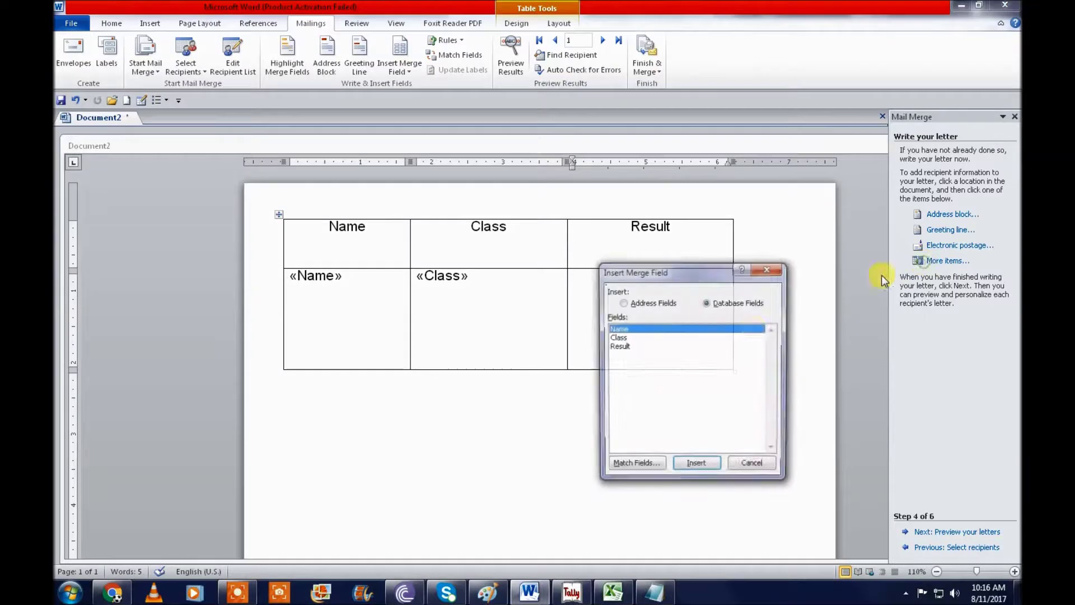
pyautogui.click(618, 346)
pyautogui.click(696, 465)
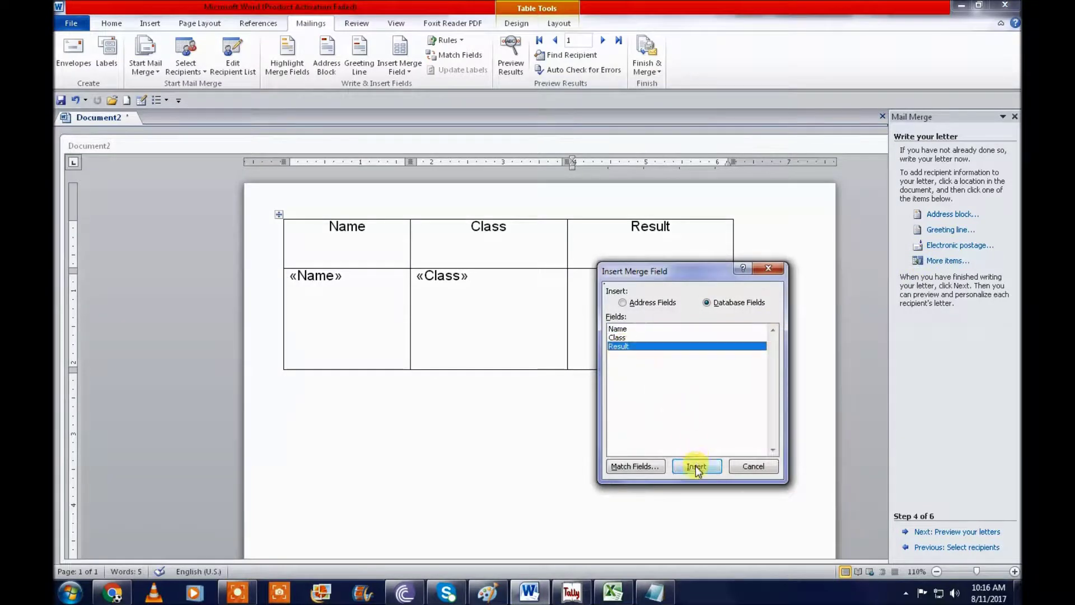
pyautogui.click(739, 465)
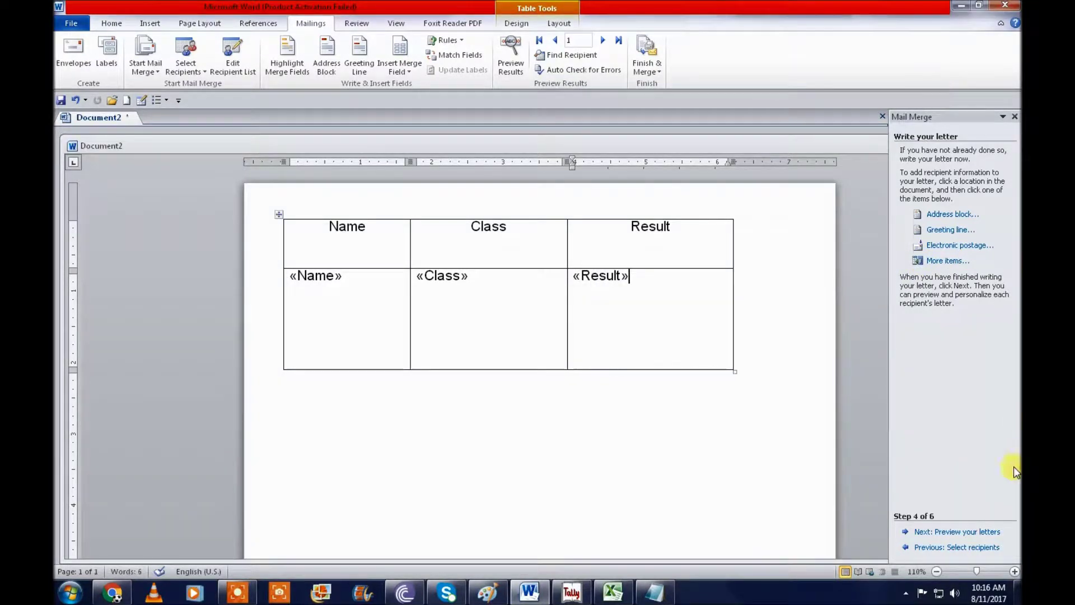
pyautogui.click(946, 532)
# Make the previewed data row bold, one size larger and centred, then advance to Complete the merge
pyautogui.moveTo(605, 285); pyautogui.dragTo(224, 313)
pyautogui.hotkey('ctrl', 'b')
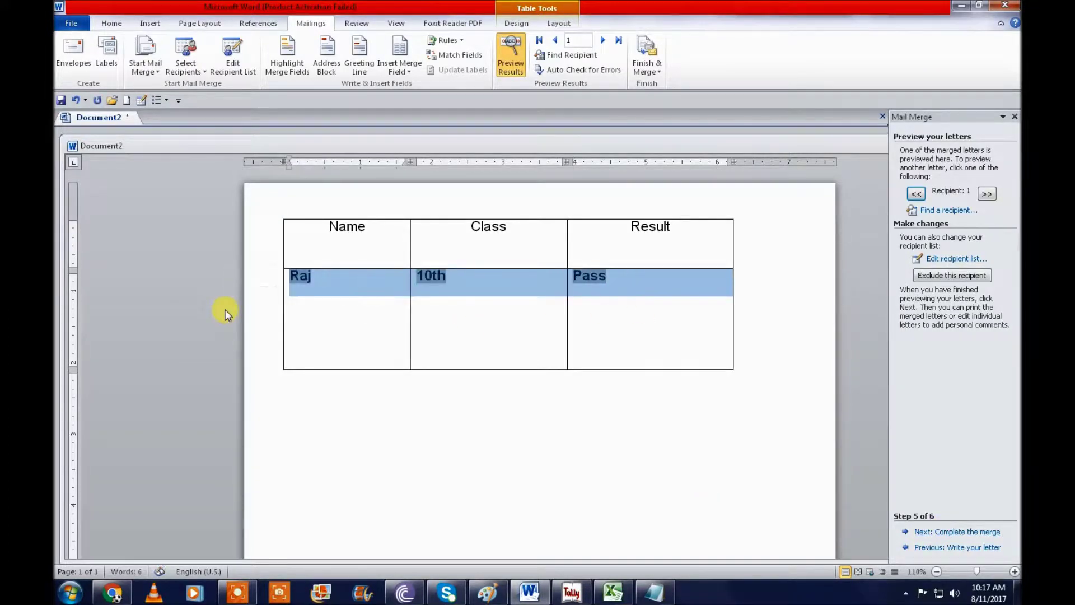
pyautogui.hotkey('ctrl', 'shift', '.')
pyautogui.hotkey('ctrl', 'shift', '.')
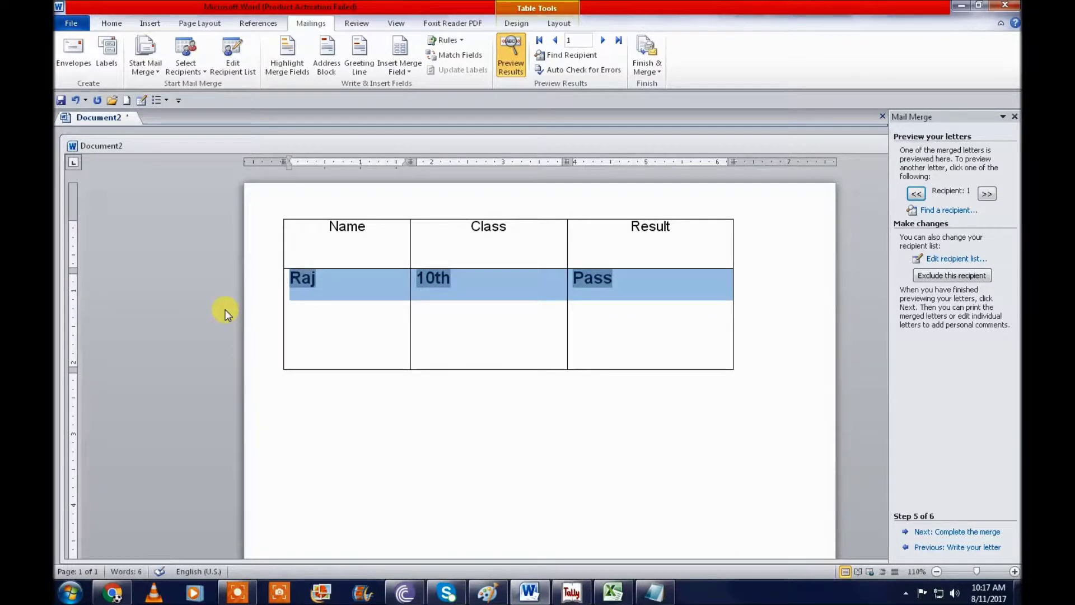
pyautogui.hotkey('ctrl', 'e')
pyautogui.click(649, 336)
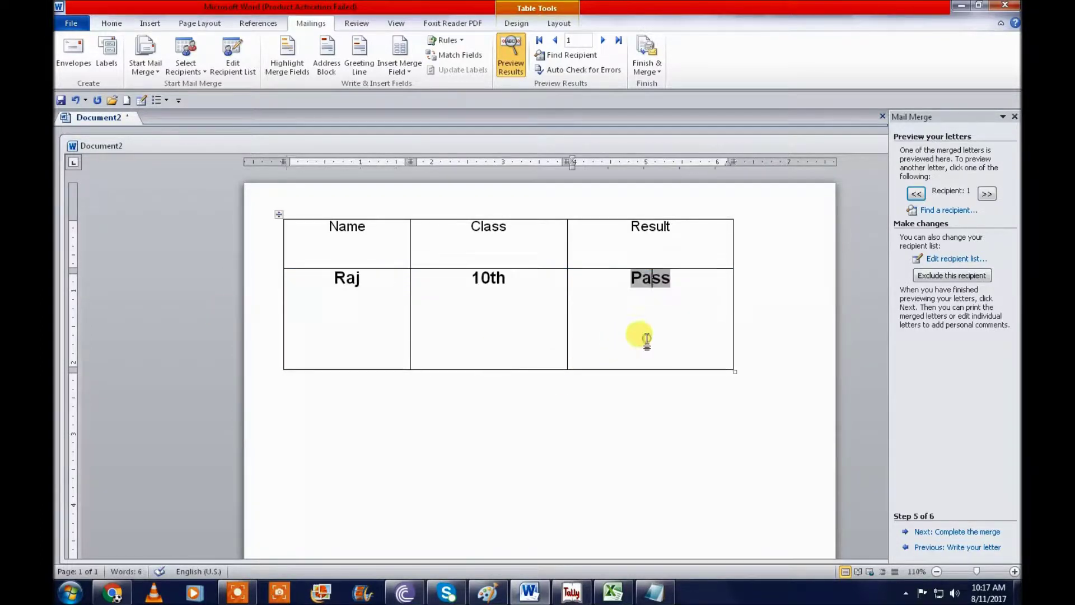
pyautogui.click(957, 532)
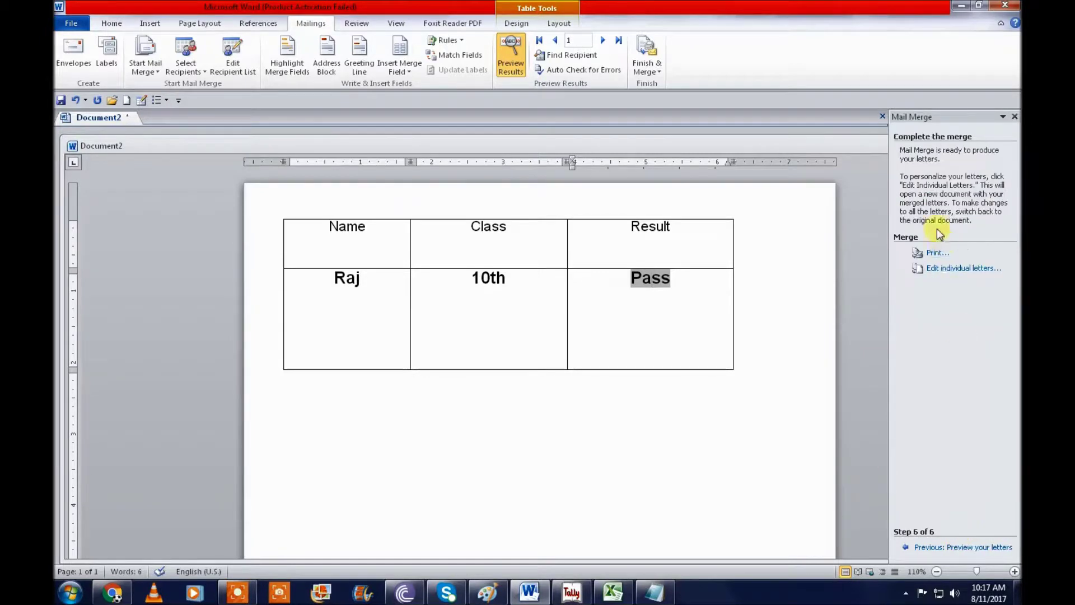
# Merge all records into a new document using Edit individual letters
pyautogui.click(943, 268)
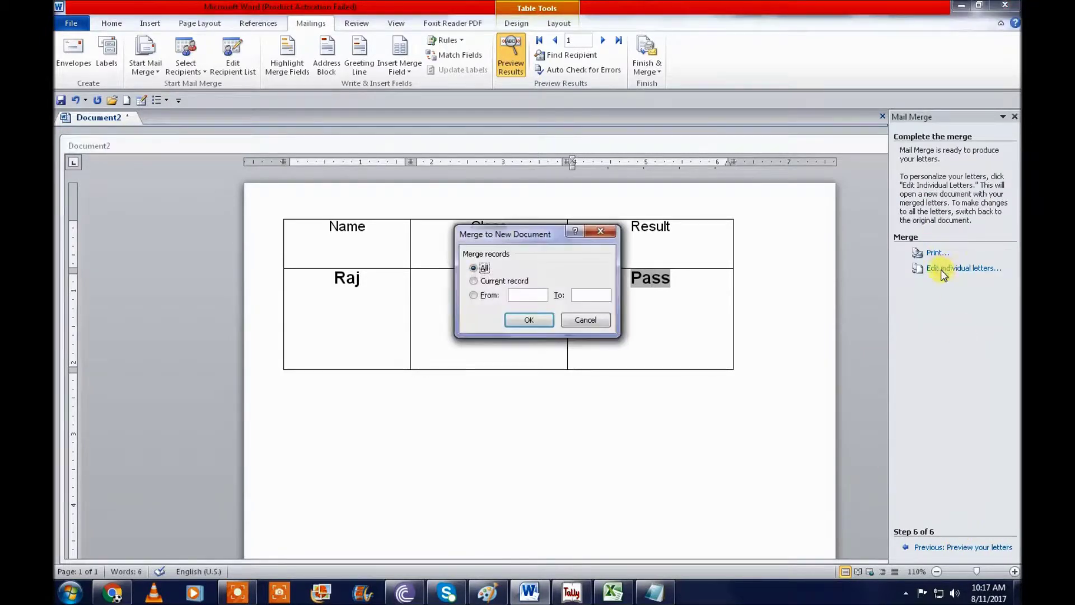
pyautogui.click(535, 325)
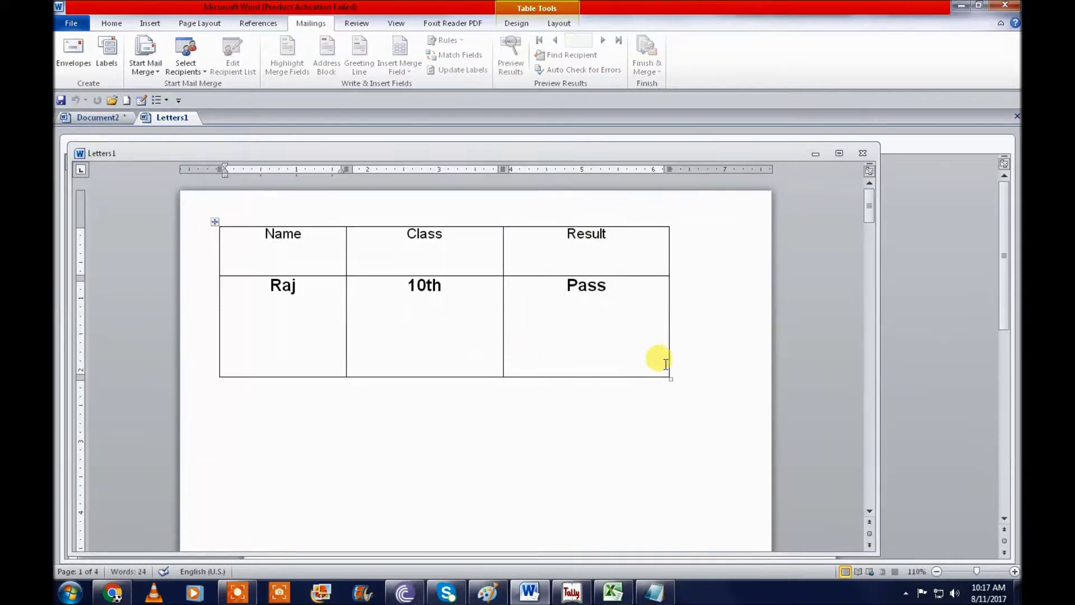
pyautogui.click(728, 312)
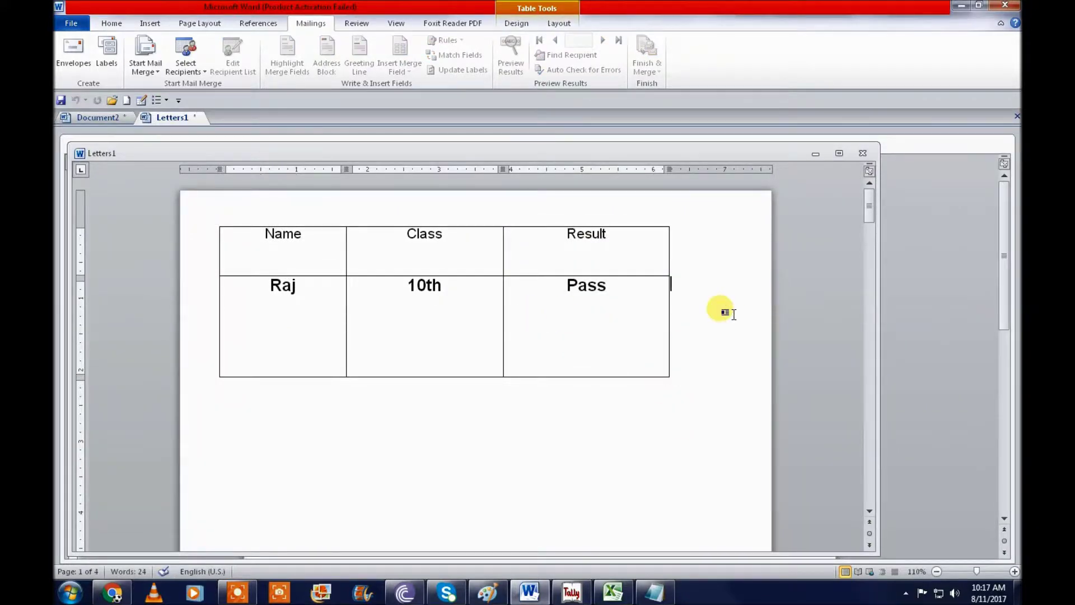
# Scroll through the four Letters1 pages to check each student's filled-in table
pyautogui.scroll(-4, 725, 312)
pyautogui.scroll(-6, 725, 312)
pyautogui.scroll(-6, 725, 312)
pyautogui.scroll(-4, 725, 312)
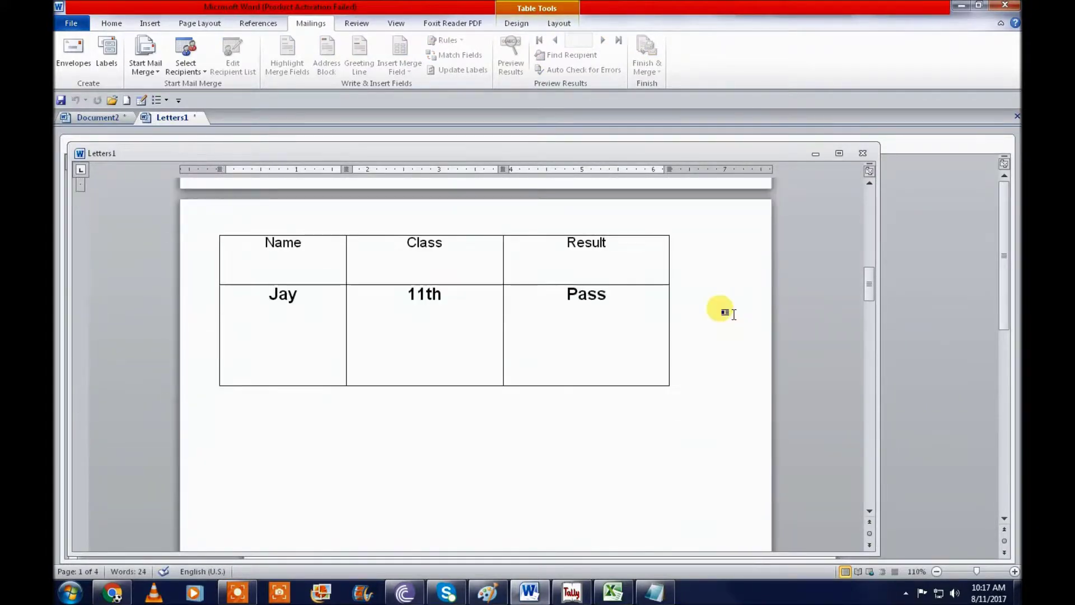
pyautogui.scroll(-5, 725, 312)
pyautogui.scroll(-5, 727, 312)
pyautogui.scroll(-5, 730, 313)
pyautogui.scroll(-4, 735, 314)
pyautogui.scroll(2, 735, 313)
pyautogui.scroll(-2, 735, 314)
pyautogui.scroll(-3, 735, 313)
pyautogui.scroll(5, 735, 313)
pyautogui.scroll(5, 735, 313)
pyautogui.scroll(5, 734, 314)
pyautogui.scroll(5, 734, 314)
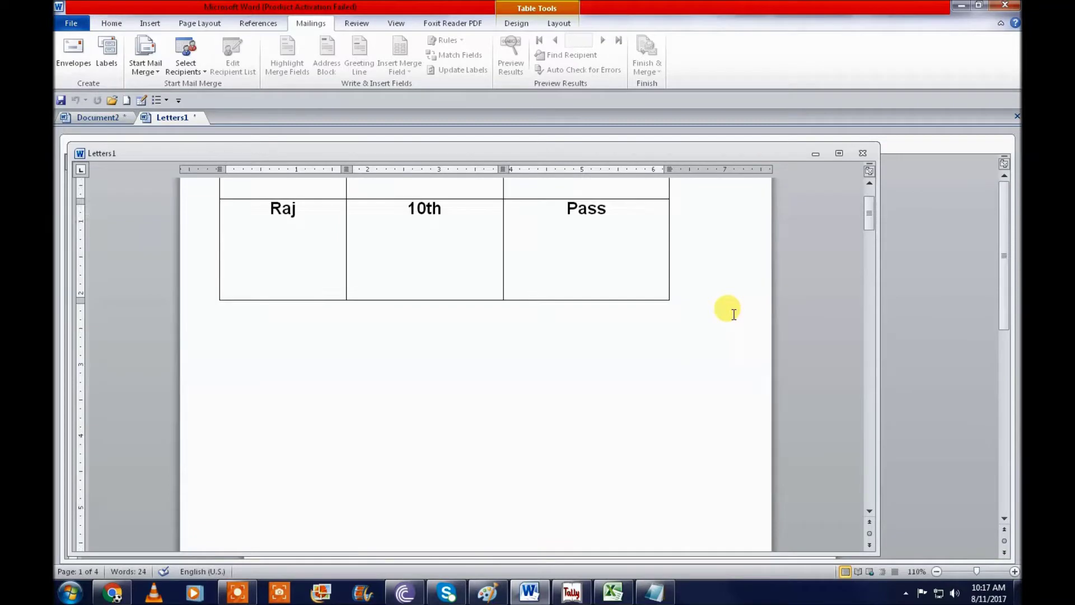
pyautogui.scroll(2, 733, 314)
pyautogui.click(721, 371)
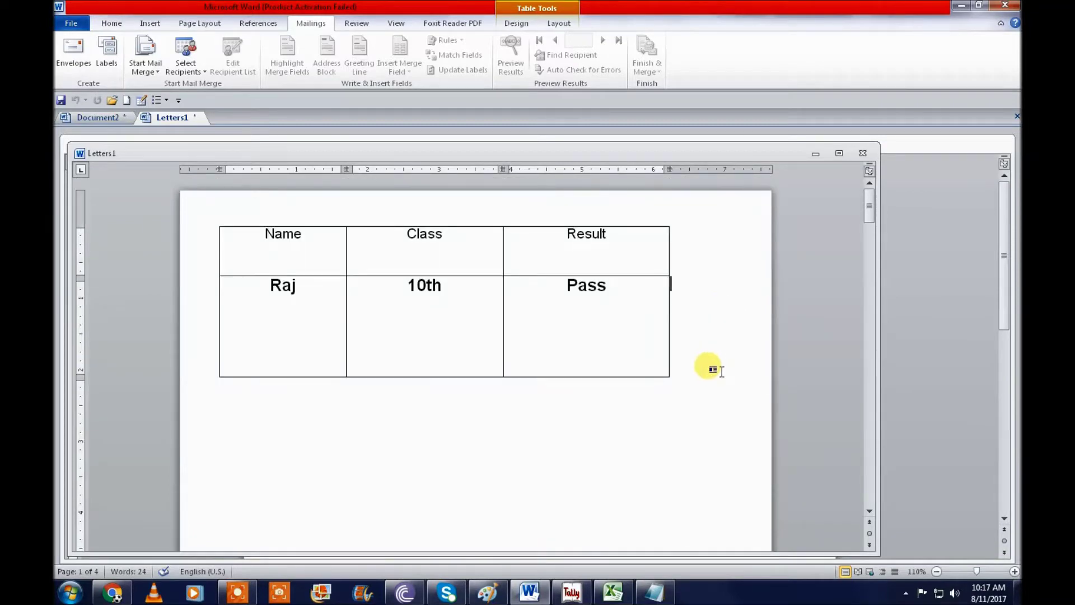